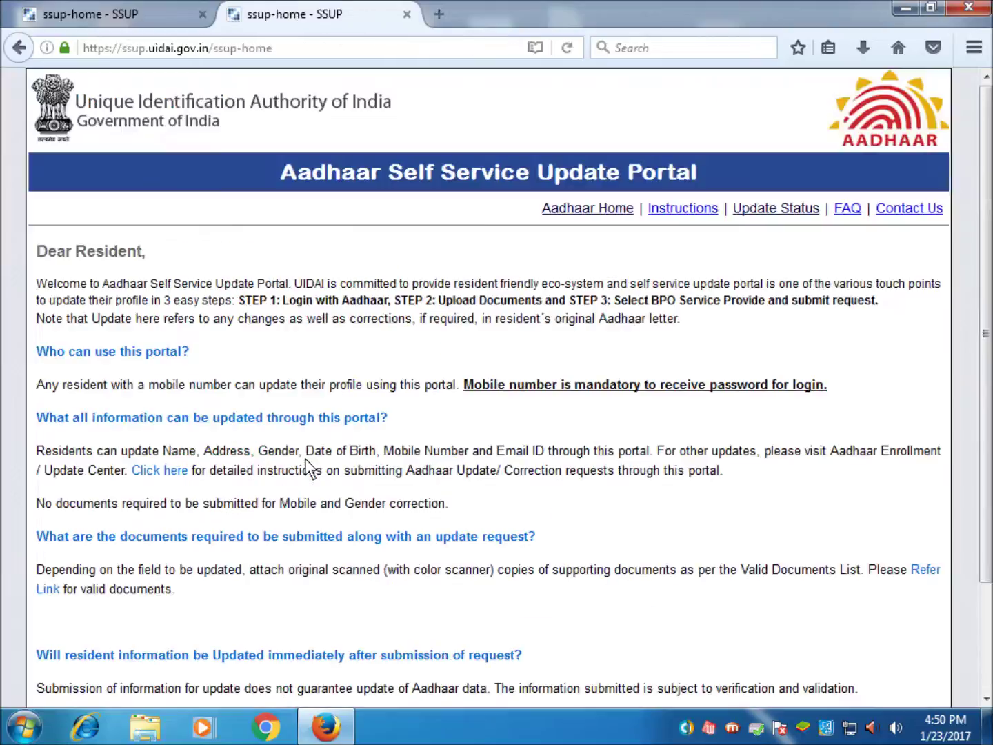
Step: Open the Login/Update page of the self-service portal in a new tab
{"action": "scroll", "coordinate": [559, 475], "scroll_direction": "down", "scroll_amount": 5}
{"action": "left_click", "coordinate": [698, 615]}
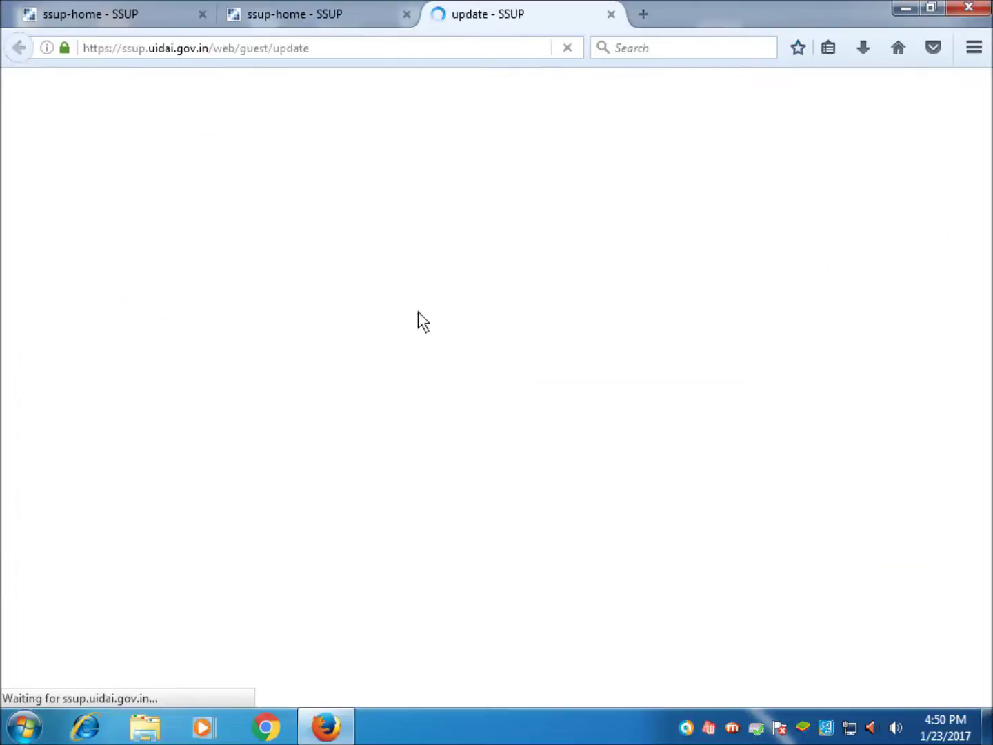
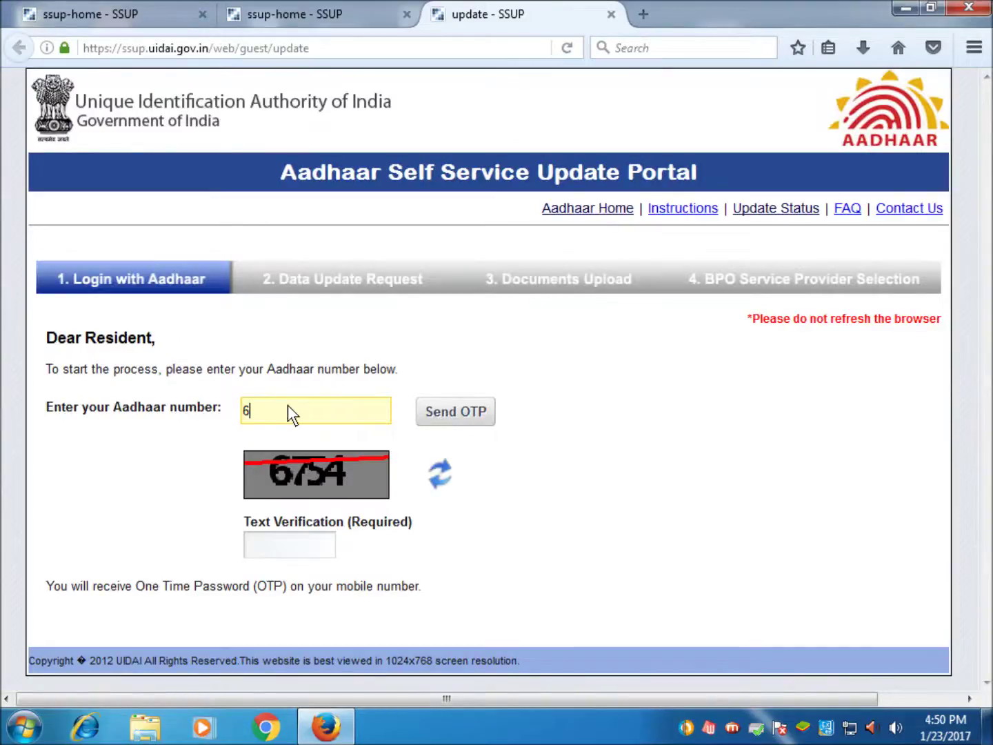
Step: Enter the Aadhaar number and captcha text, then request an OTP to the registered mobile
{"action": "left_click", "coordinate": [280, 549]}
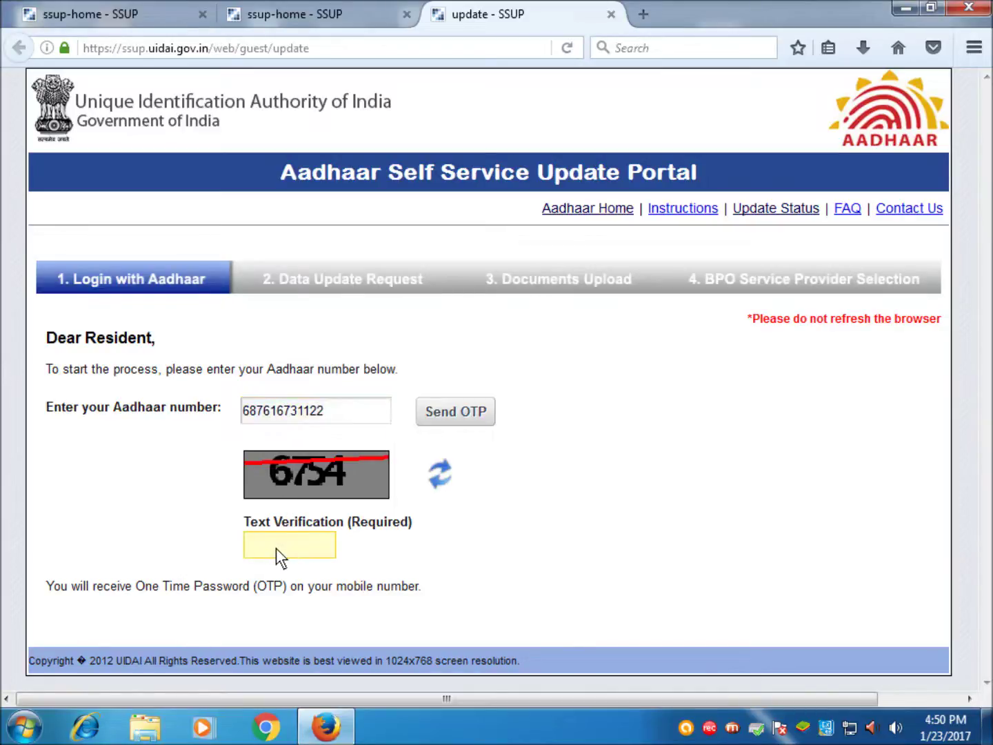
{"action": "left_click", "coordinate": [453, 412]}
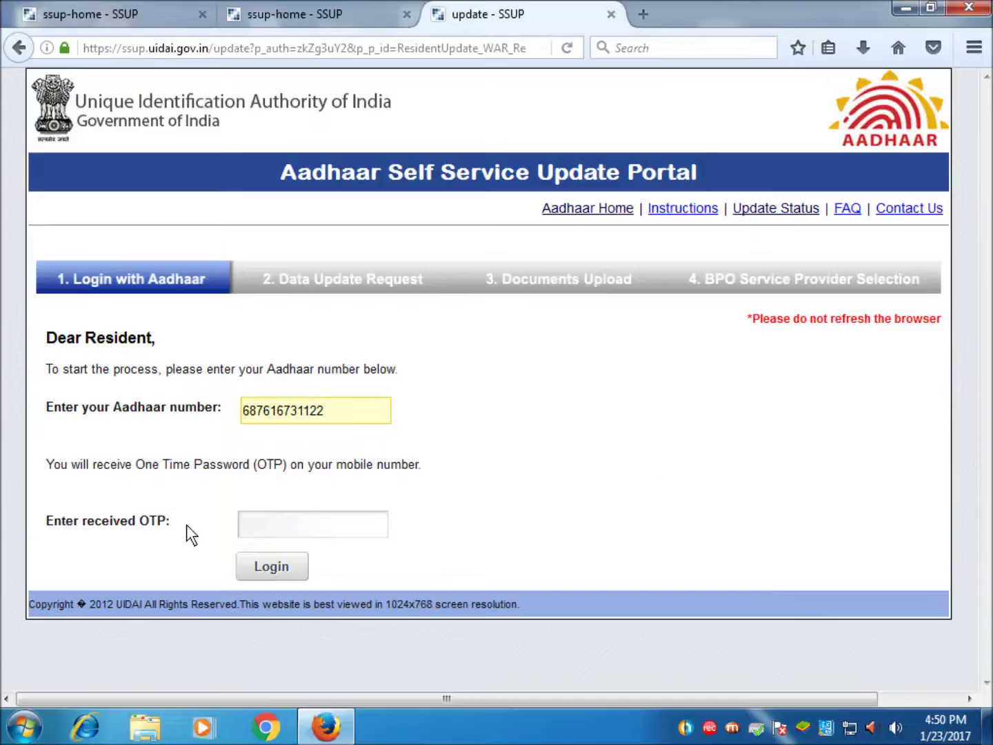
Step: Log in to the update portal with the OTP received on the phone
{"action": "left_click", "coordinate": [243, 532]}
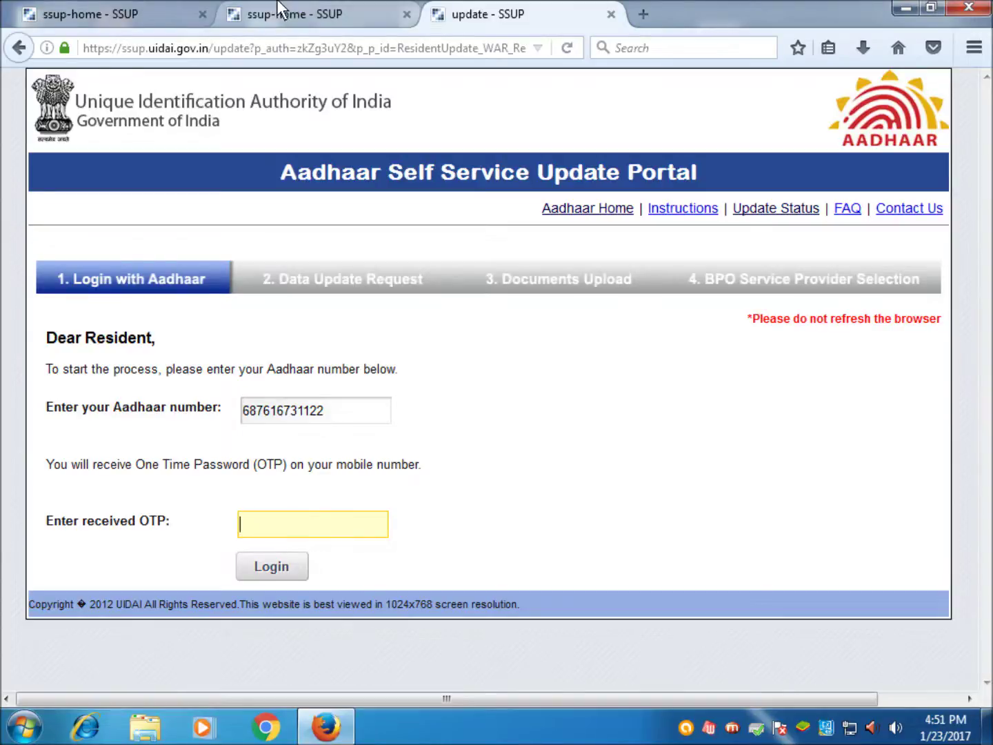
{"action": "left_click", "coordinate": [316, 10]}
{"action": "left_click", "coordinate": [456, 21]}
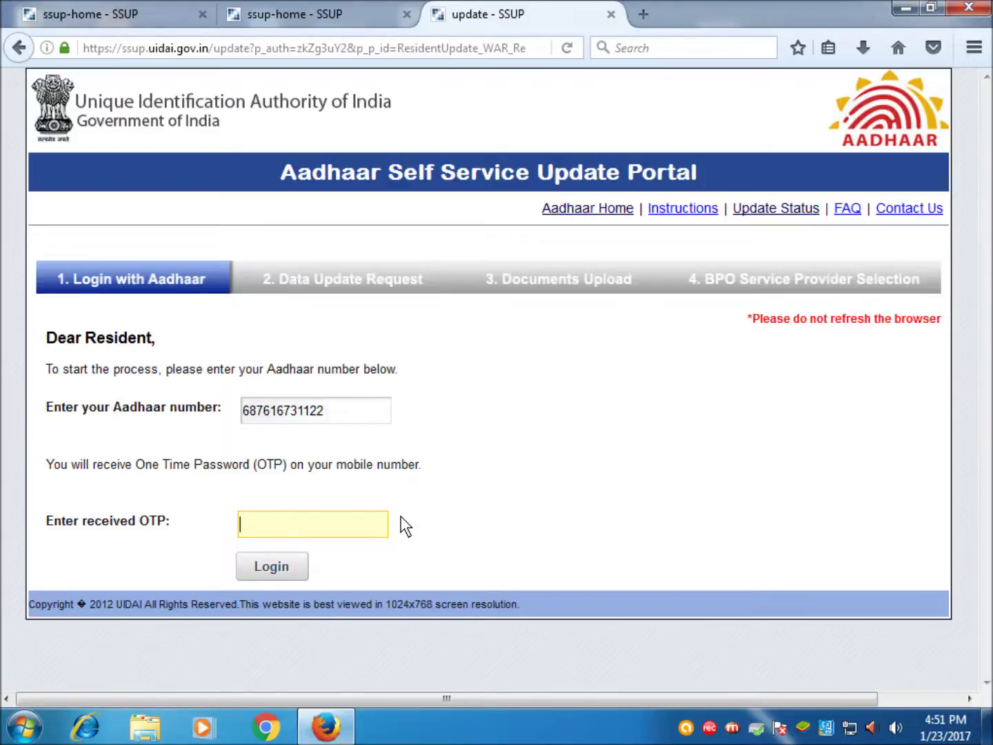
{"action": "left_click", "coordinate": [271, 567]}
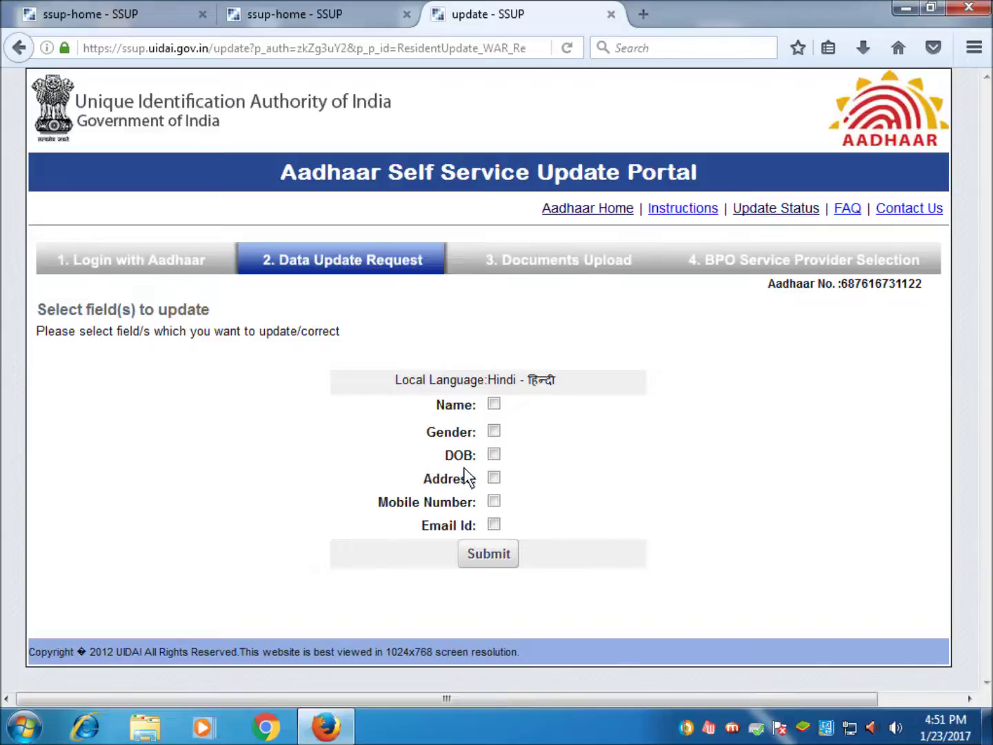
Step: Choose Name to update, enter the new full name with its Hindi transliteration, and submit the request
{"action": "left_click", "coordinate": [493, 404]}
{"action": "left_click", "coordinate": [482, 552]}
{"action": "left_click", "coordinate": [303, 484]}
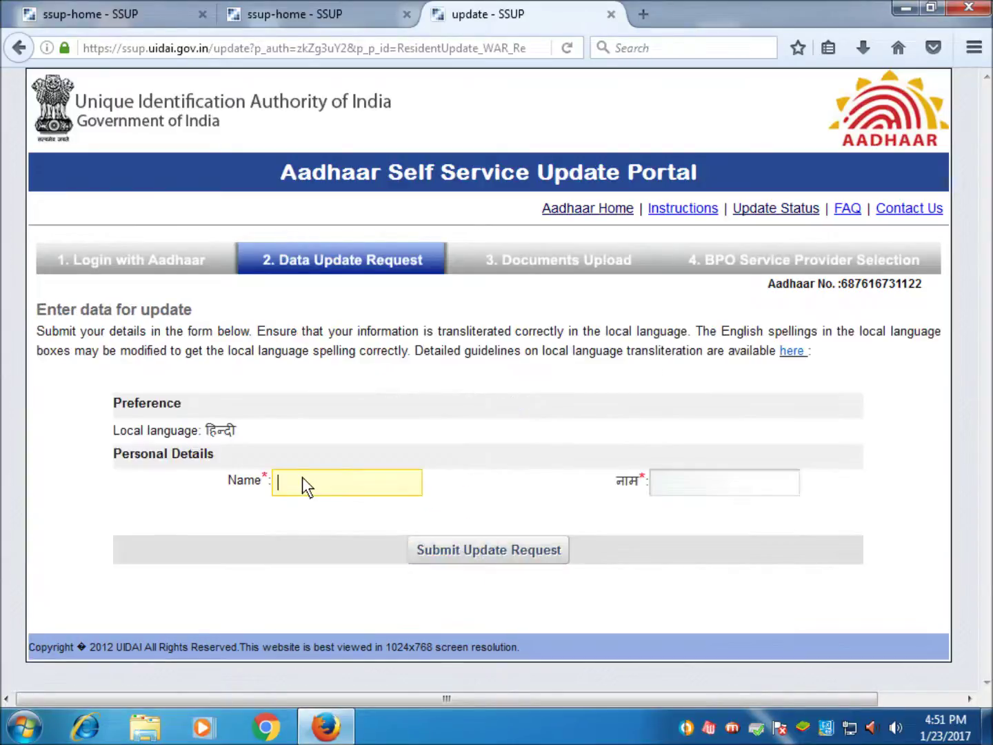
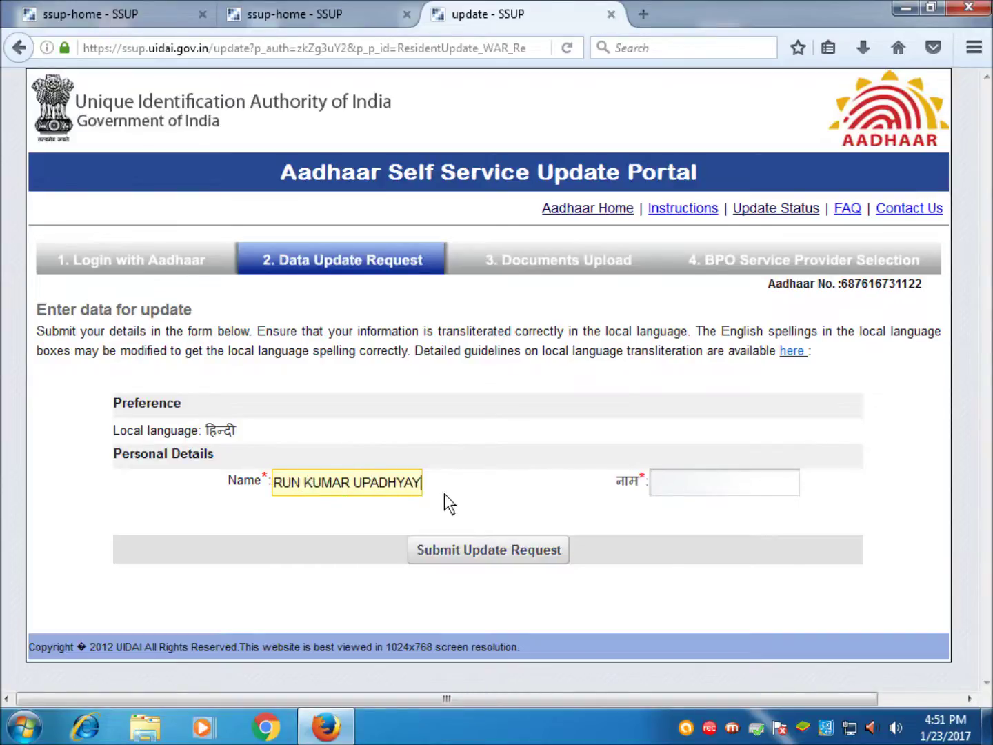
{"action": "left_click", "coordinate": [661, 489]}
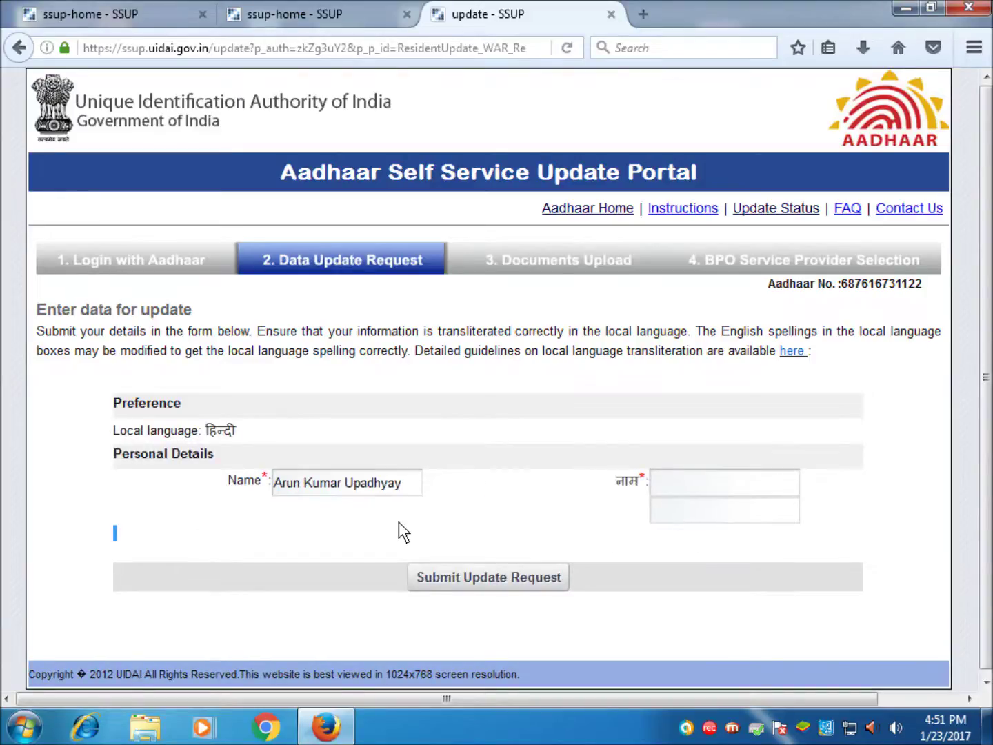
{"action": "triple_click", "coordinate": [409, 481]}
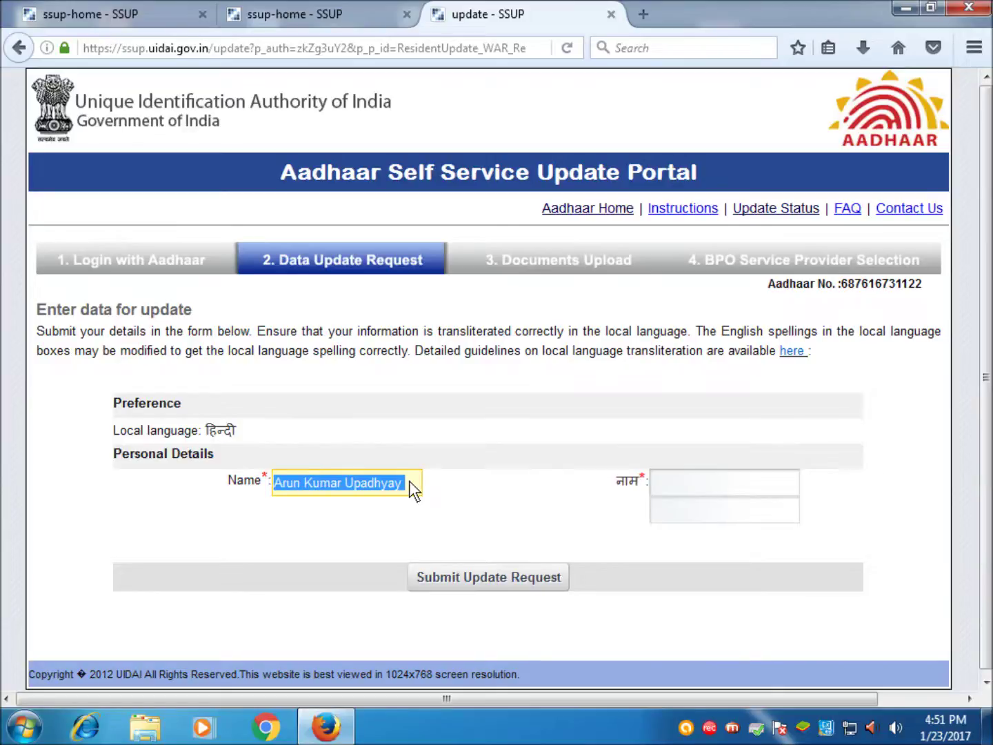
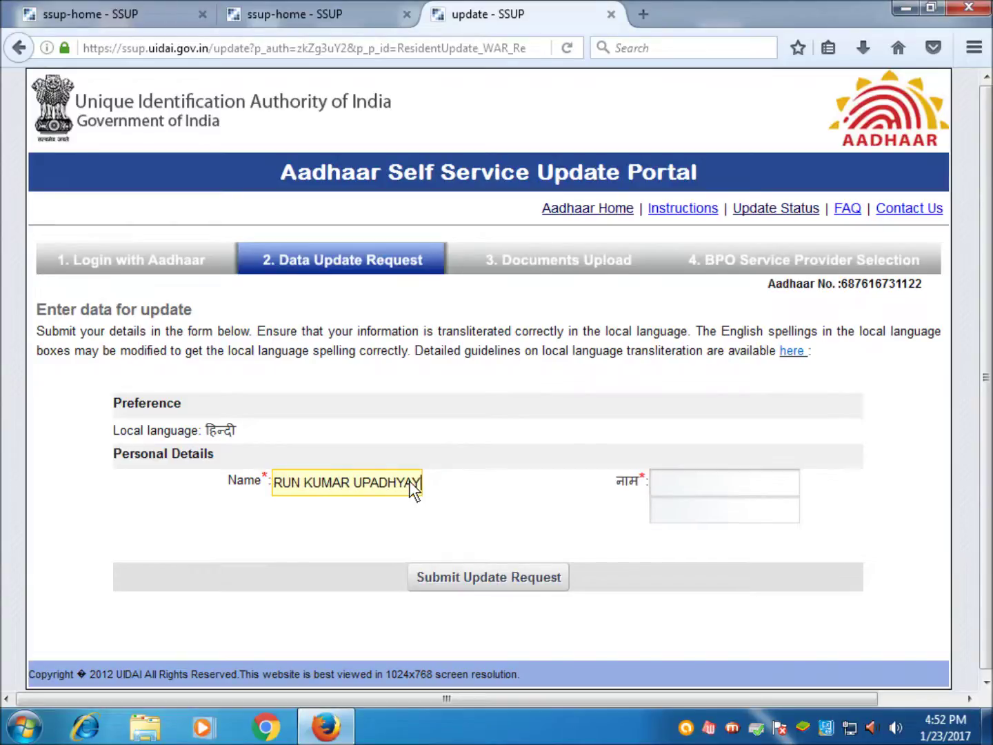
{"action": "left_click", "coordinate": [638, 520]}
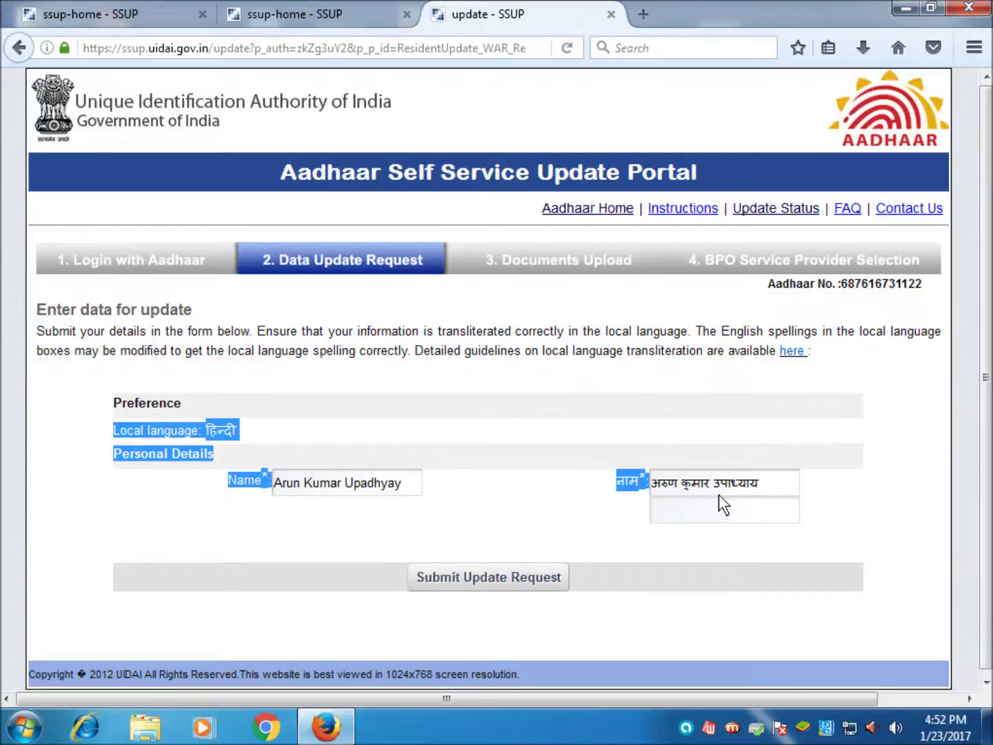
{"action": "left_click", "coordinate": [655, 555]}
{"action": "left_click", "coordinate": [493, 576]}
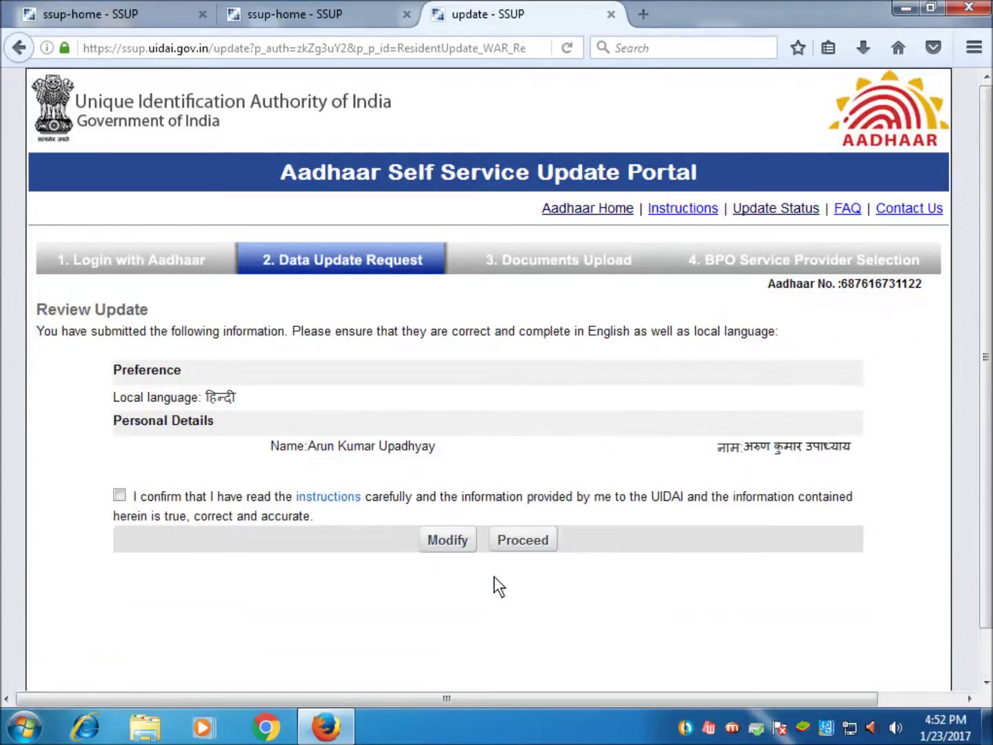
Step: Confirm the reviewed details and select PAN CARD as the proof of identity document
{"action": "left_click", "coordinate": [117, 496]}
{"action": "left_click", "coordinate": [525, 542]}
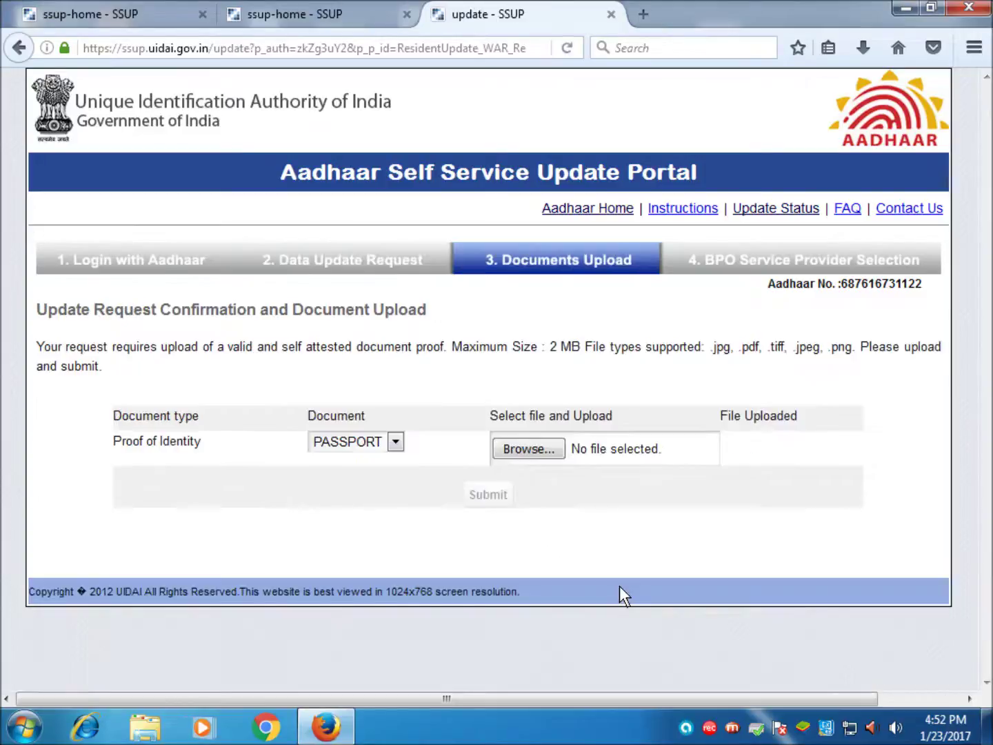
{"action": "left_click", "coordinate": [396, 442]}
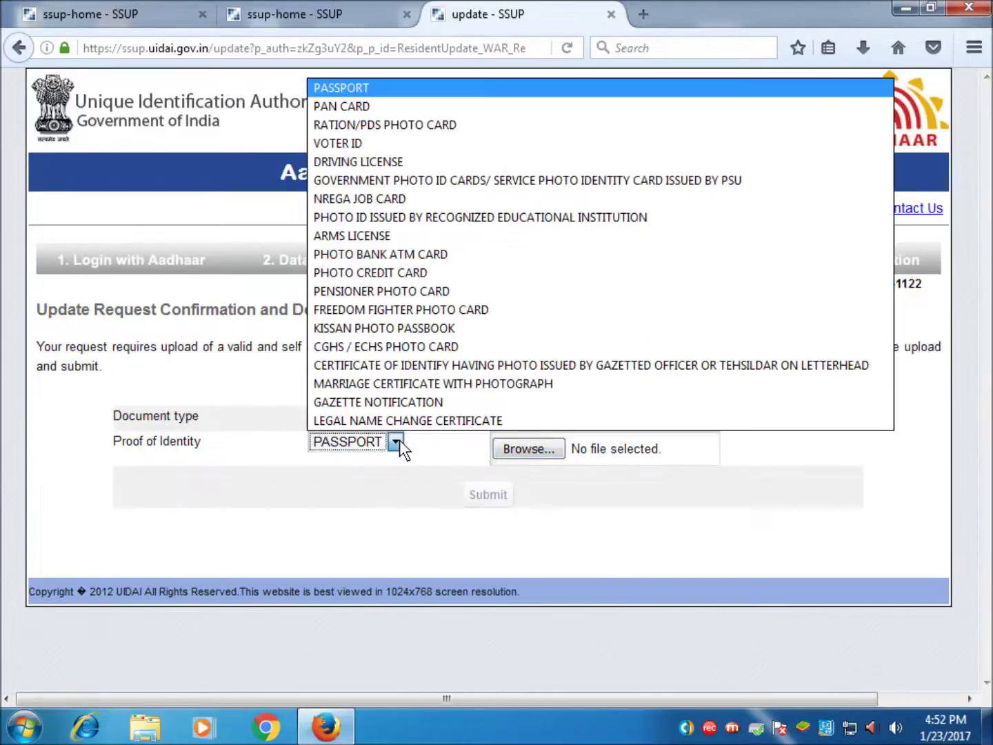
{"action": "left_click", "coordinate": [359, 105]}
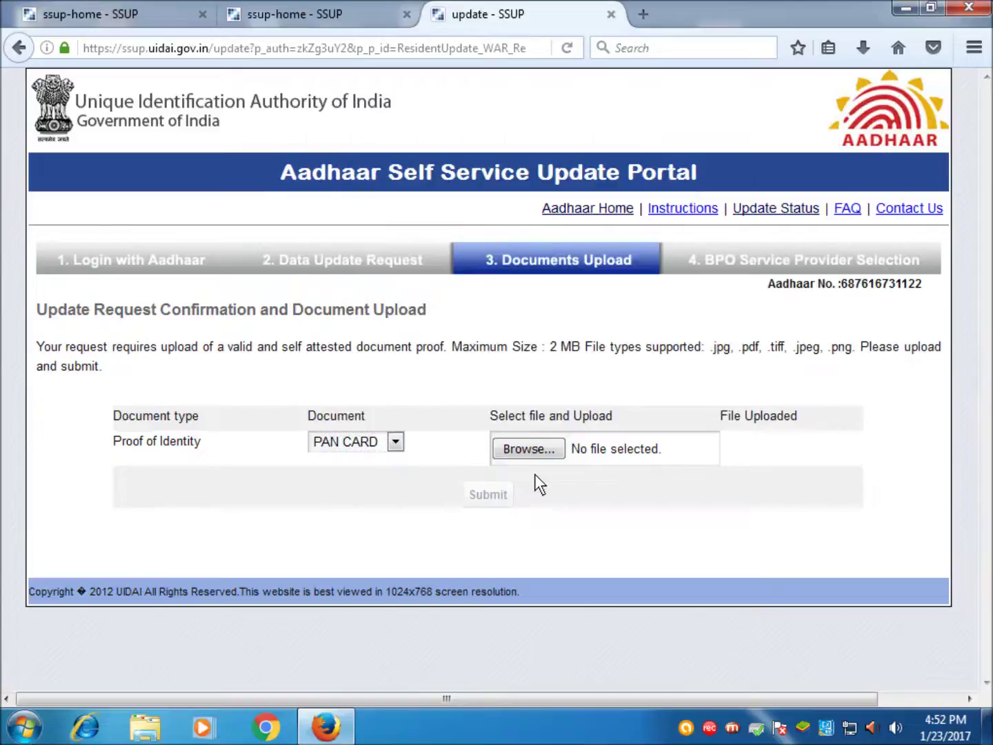
{"action": "left_click", "coordinate": [537, 449]}
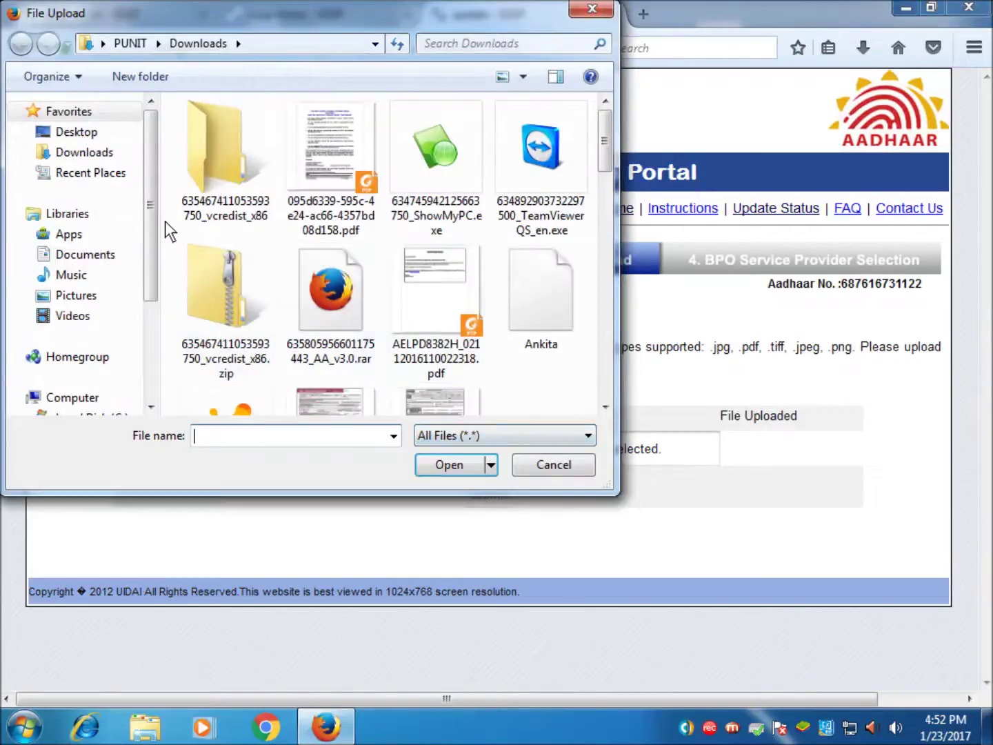
Step: Attach the PAN card image from the Downloads folder as proof of identity
{"action": "left_click", "coordinate": [69, 156]}
{"action": "left_click", "coordinate": [230, 426]}
{"action": "type", "text": "P"}
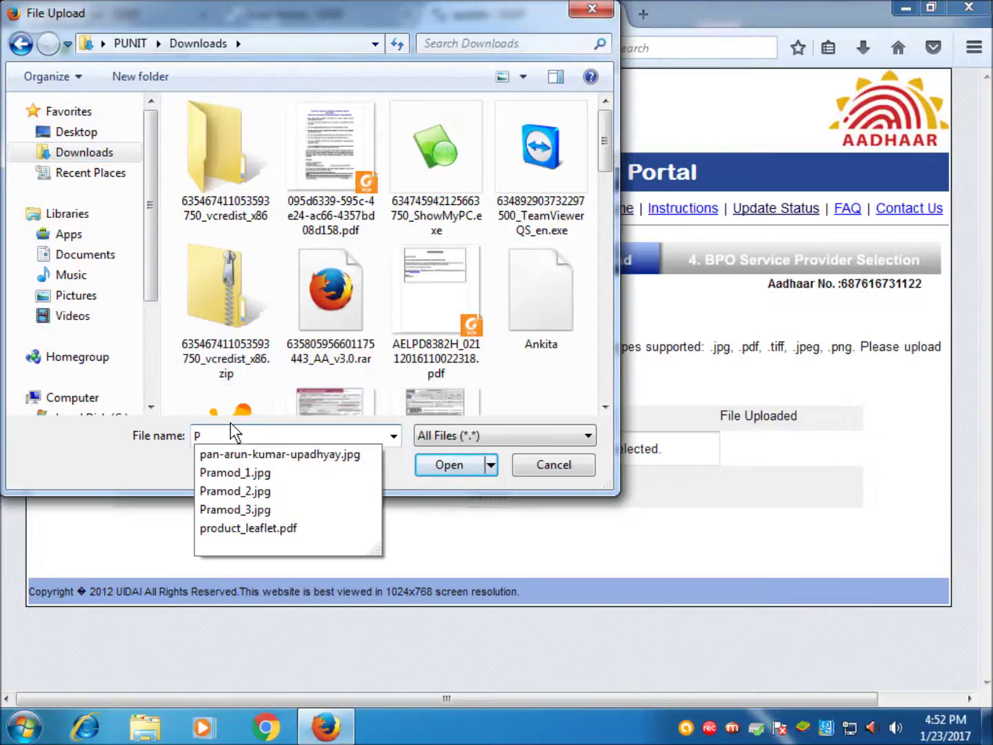
{"action": "type", "text": "AN"}
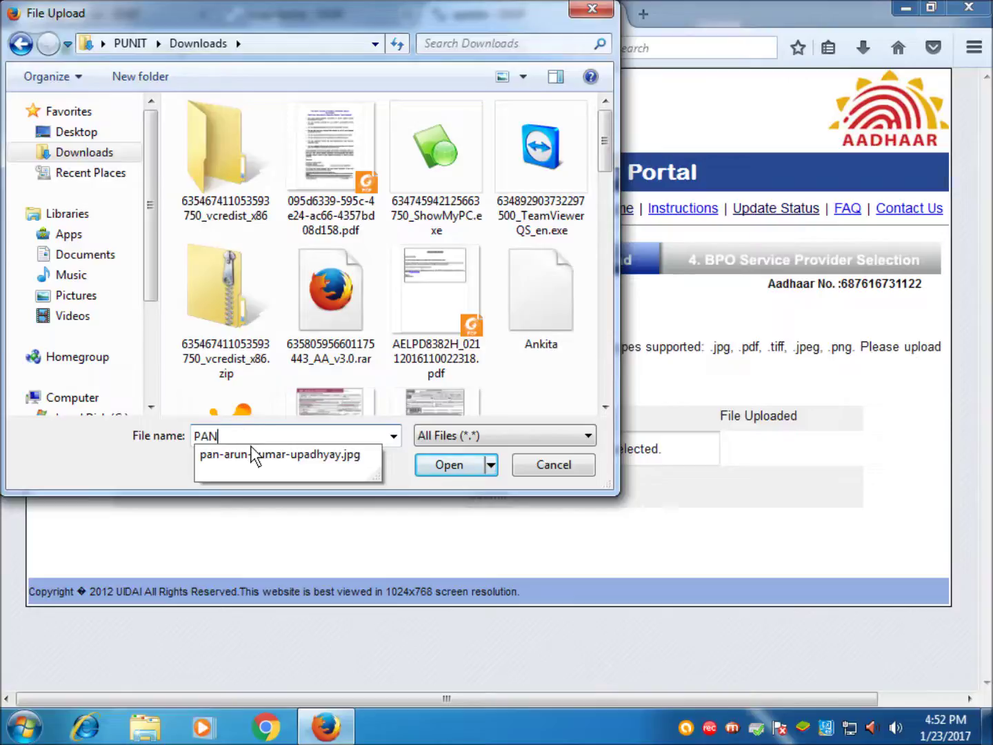
{"action": "left_click", "coordinate": [253, 453]}
{"action": "left_click", "coordinate": [443, 468]}
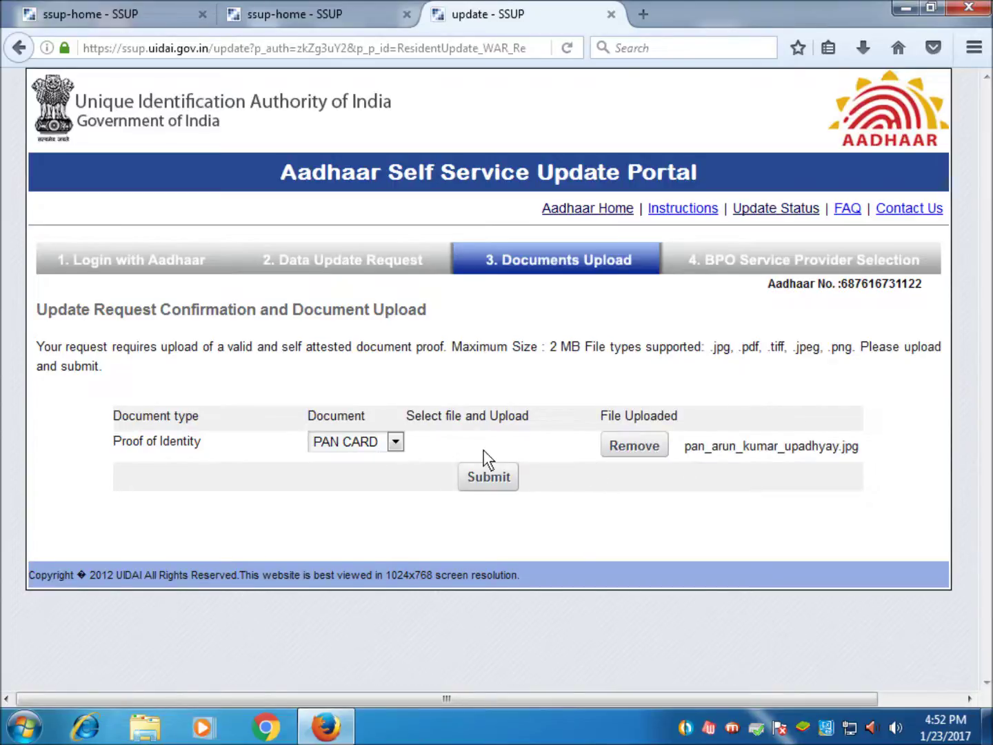
Step: Confirm the documents are original and valid, pick Karvy as service provider, and submit
{"action": "left_click", "coordinate": [479, 479]}
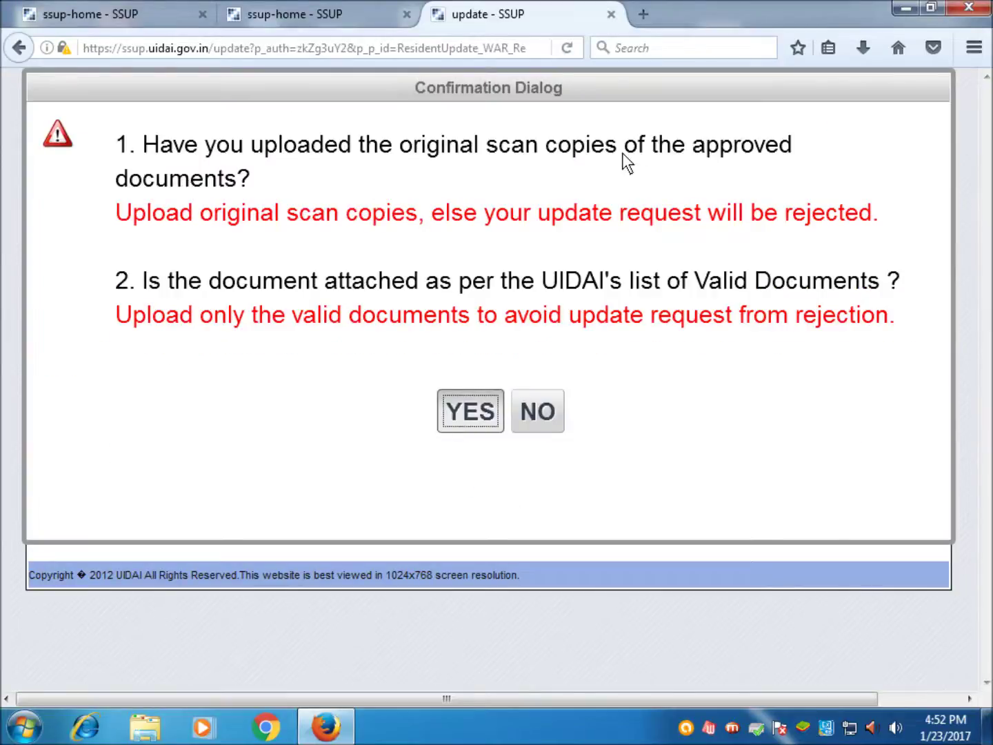
{"action": "left_click", "coordinate": [478, 414]}
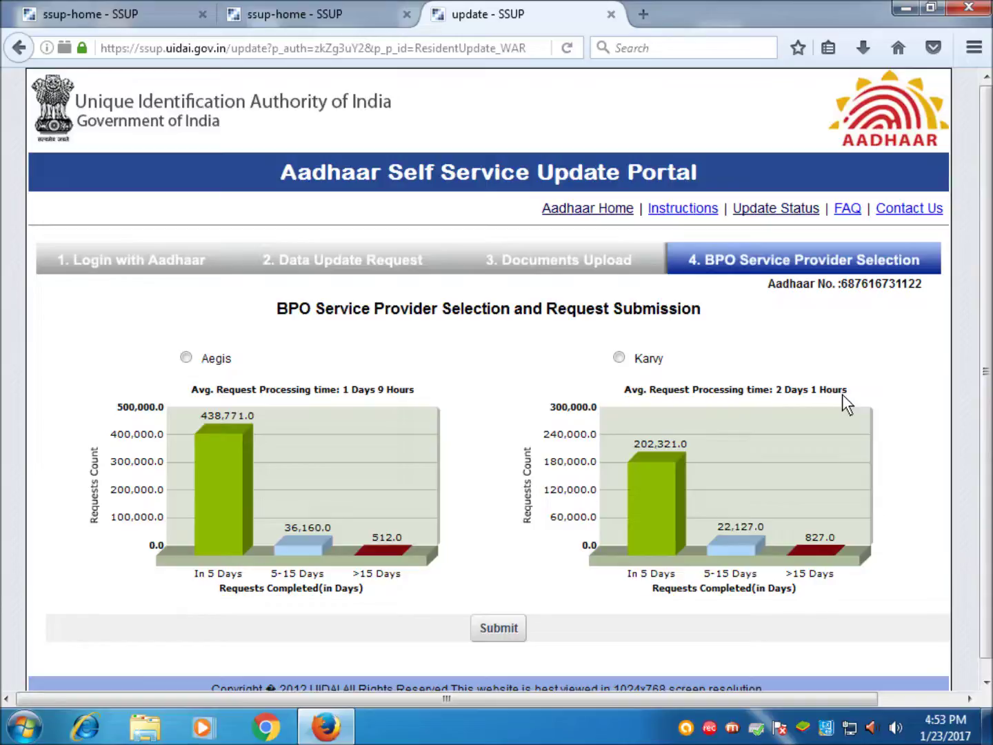
{"action": "left_click", "coordinate": [619, 357]}
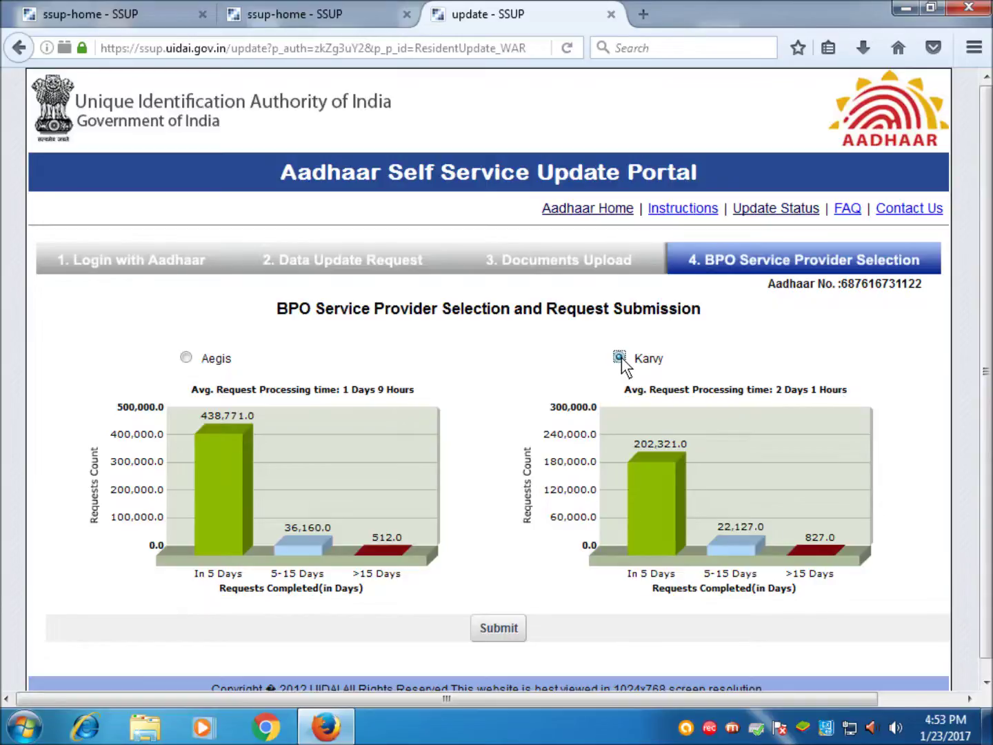
{"action": "left_click", "coordinate": [506, 624]}
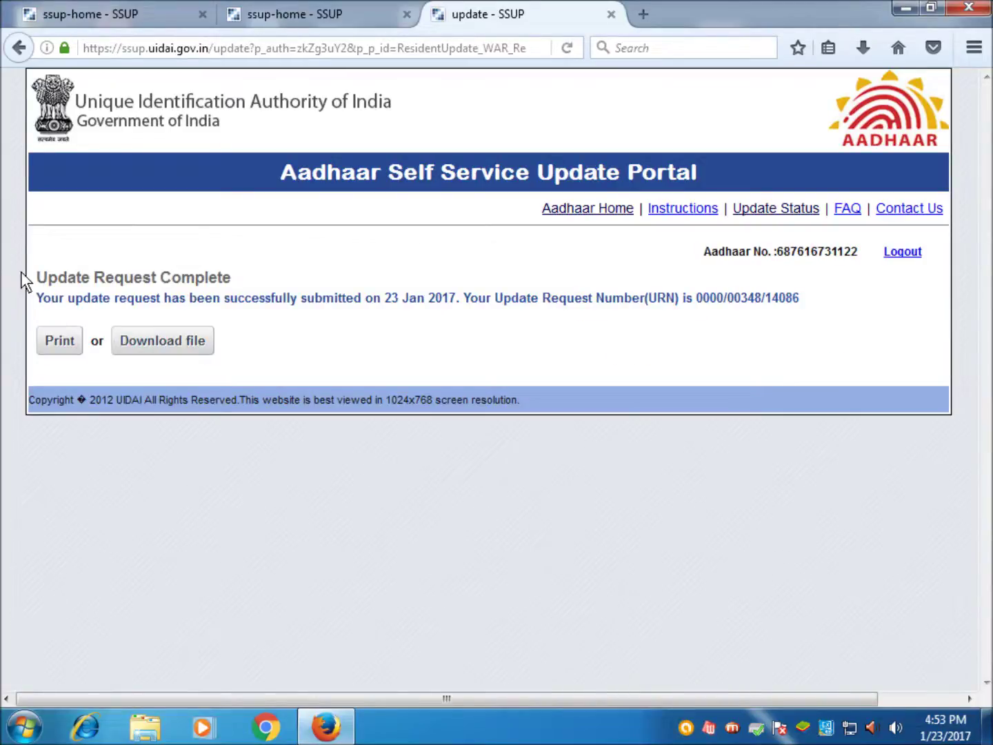
{"action": "left_click_drag", "start_coordinate": [35, 271], "coordinate": [77, 275]}
{"action": "left_click", "coordinate": [261, 266]}
{"action": "left_click_drag", "start_coordinate": [37, 297], "coordinate": [705, 300]}
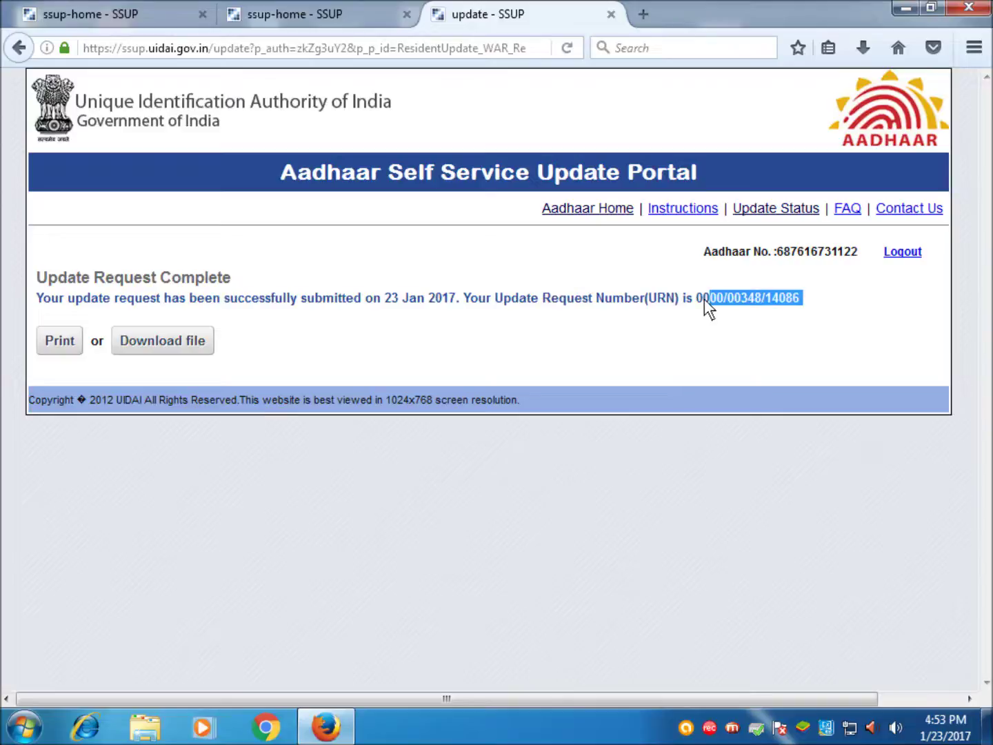
{"action": "left_click", "coordinate": [692, 345]}
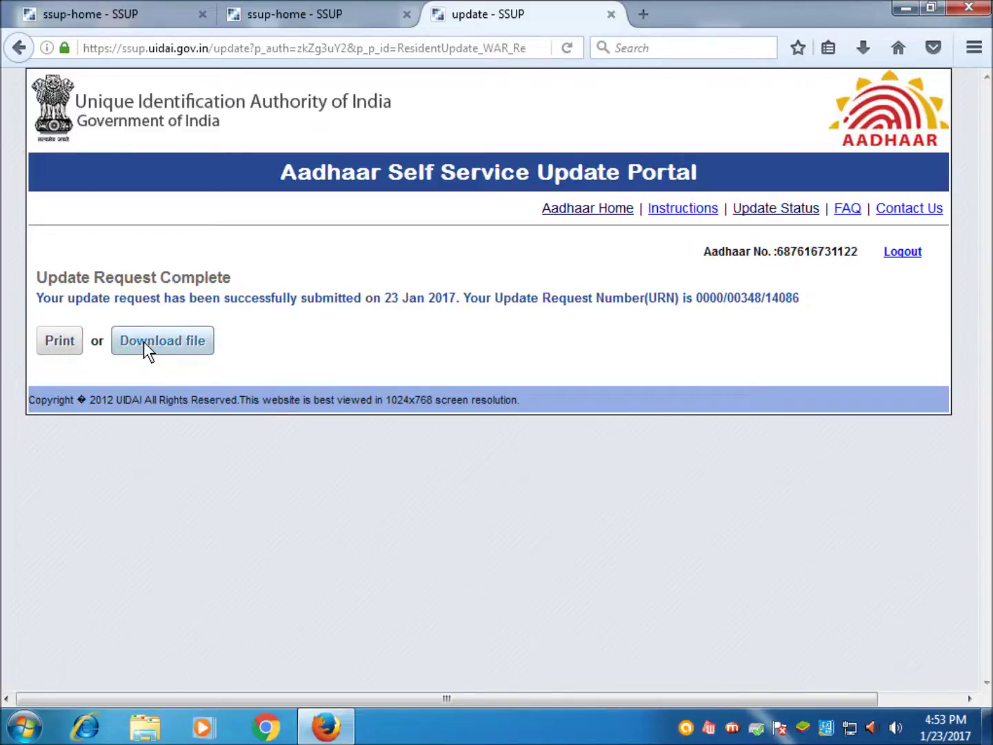
Step: Download the acknowledgement PDF and open it directly in Foxit Reader
{"action": "left_click", "coordinate": [144, 342]}
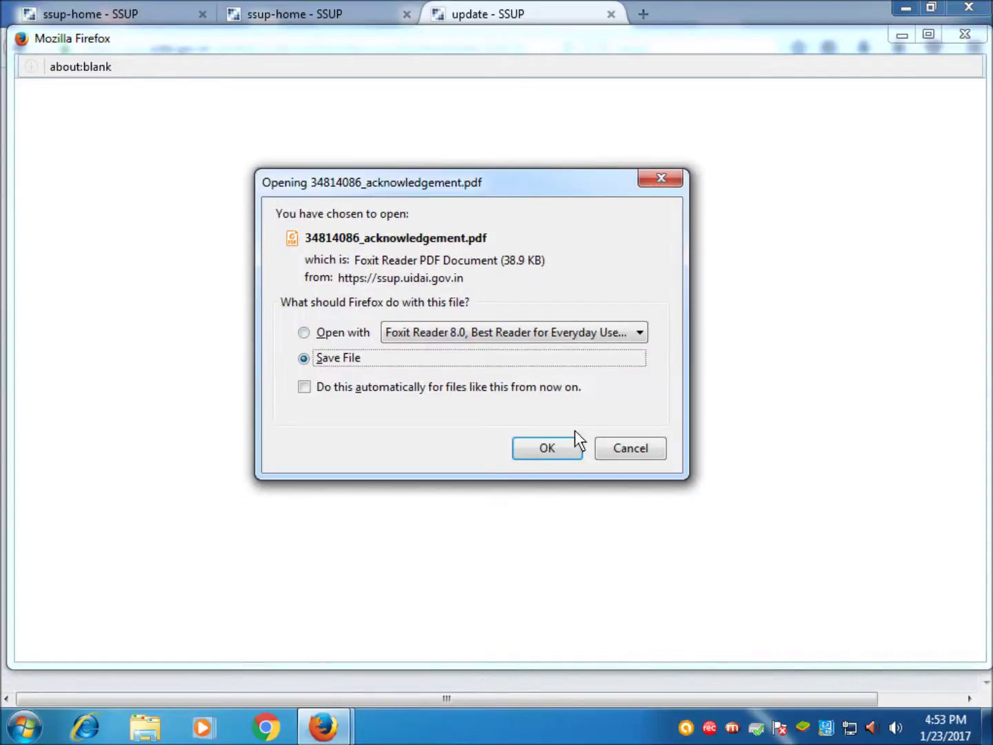
{"action": "left_click", "coordinate": [305, 333]}
{"action": "left_click", "coordinate": [548, 448]}
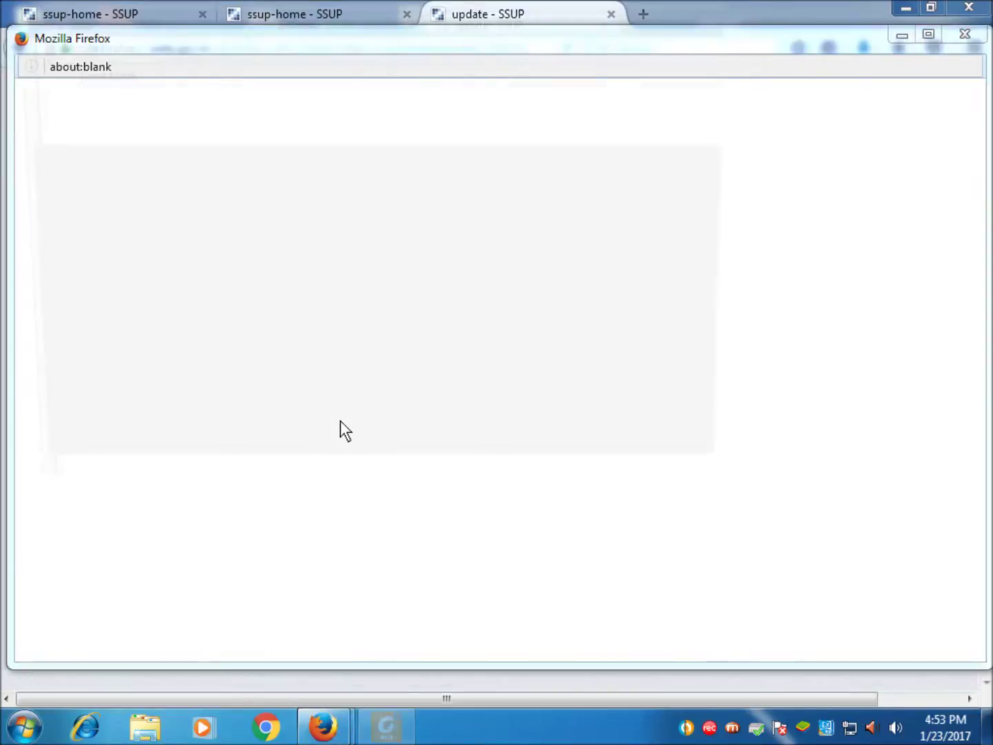
{"action": "scroll", "coordinate": [581, 403], "scroll_direction": "down", "scroll_amount": 5}
{"action": "scroll", "coordinate": [581, 404], "scroll_direction": "up", "scroll_amount": 3}
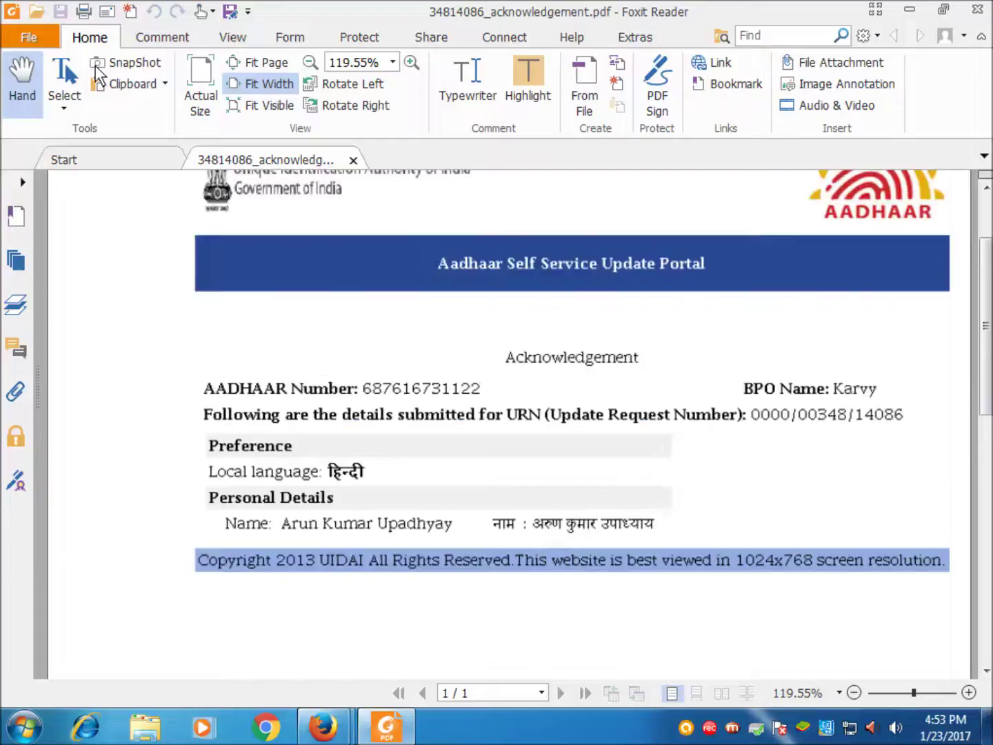
Step: Save a copy of the acknowledgement PDF to the Desktop with its original file name
{"action": "left_click", "coordinate": [30, 39]}
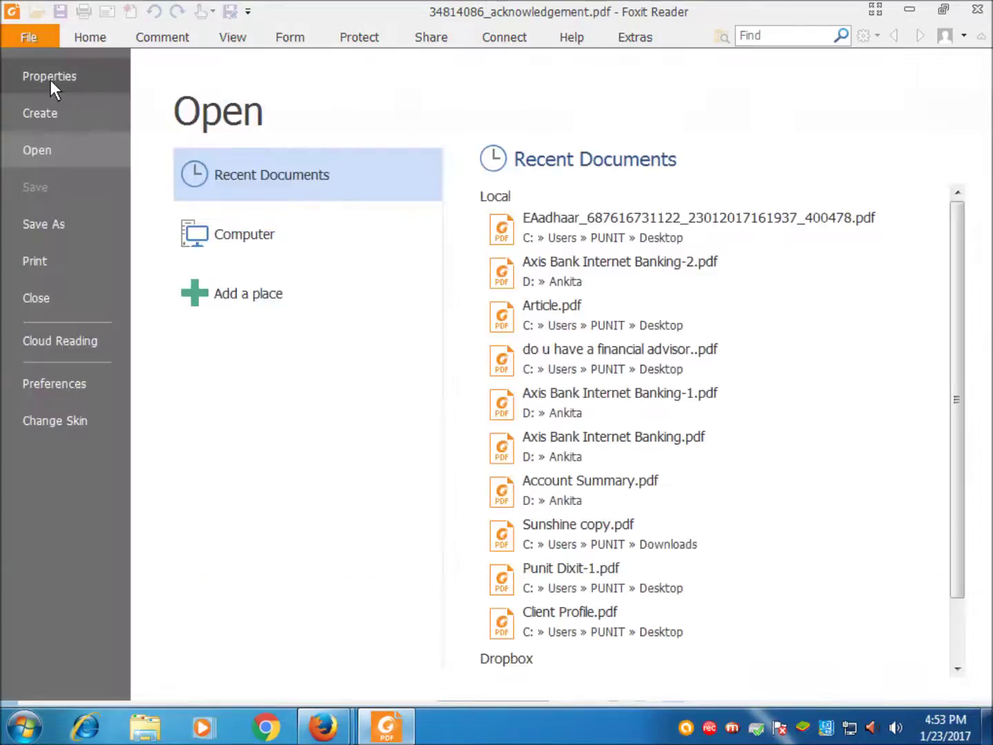
{"action": "left_click", "coordinate": [28, 223]}
{"action": "key", "text": "Escape"}
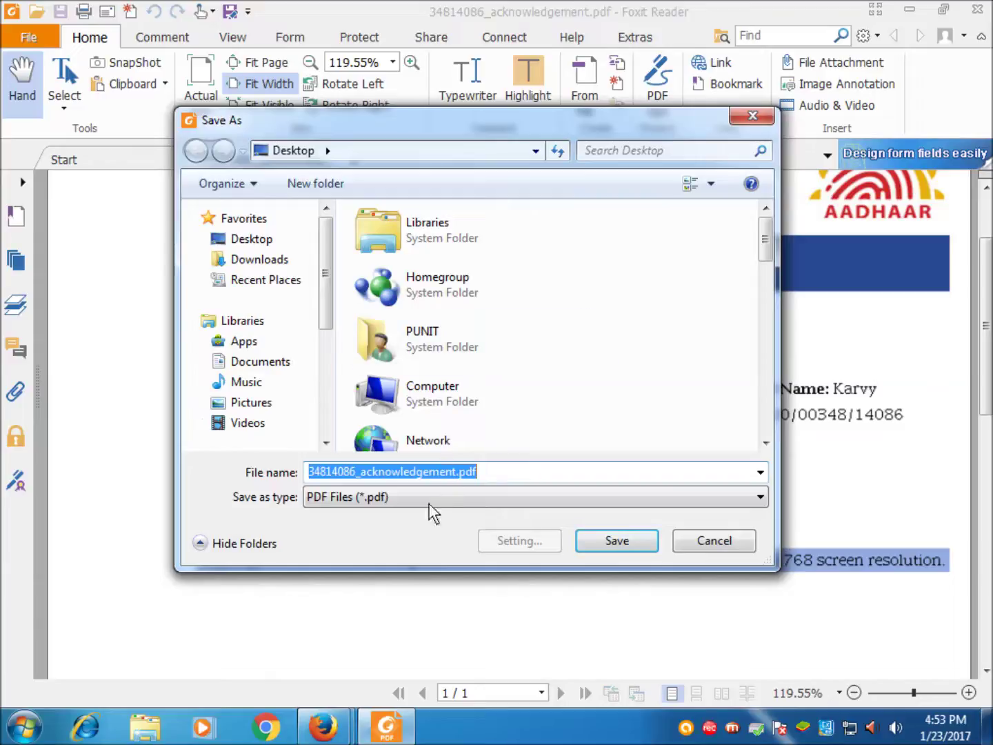
{"action": "left_click", "coordinate": [618, 540]}
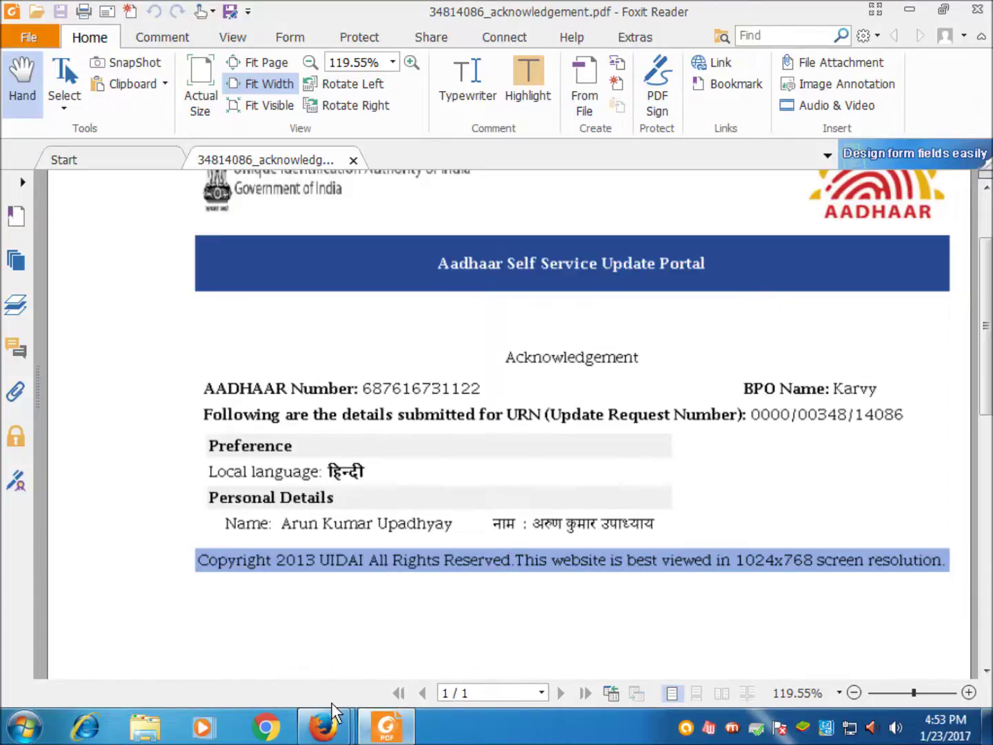
Step: Open the portal's Update Status form and enter the Aadhaar number
{"action": "mouse_move", "coordinate": [333, 726]}
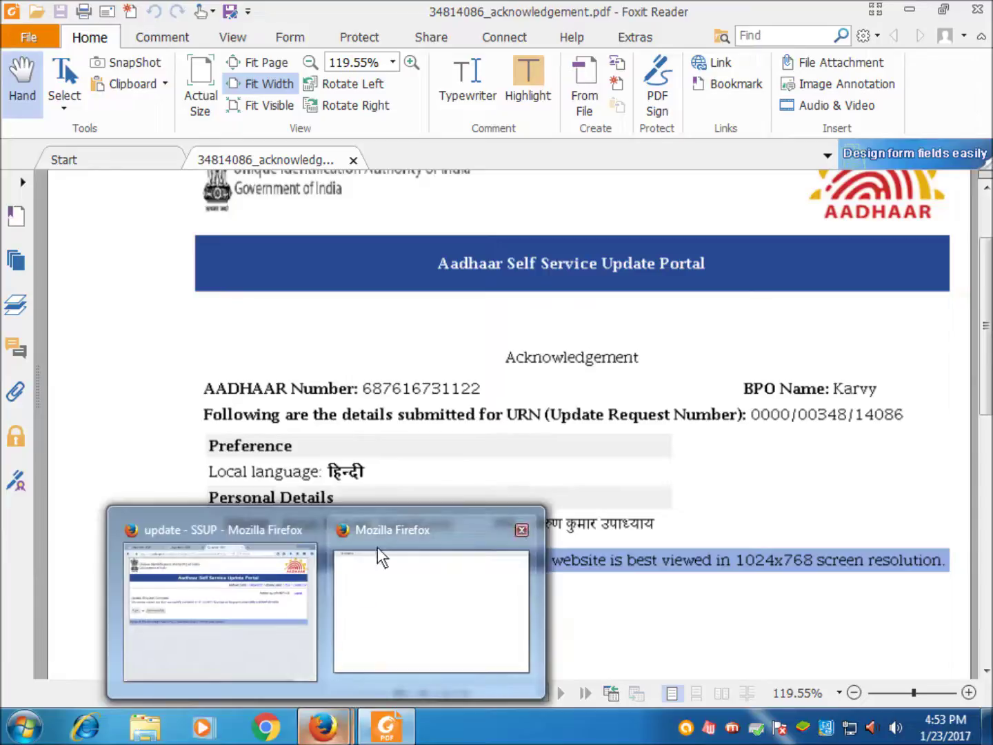
{"action": "left_click", "coordinate": [220, 604]}
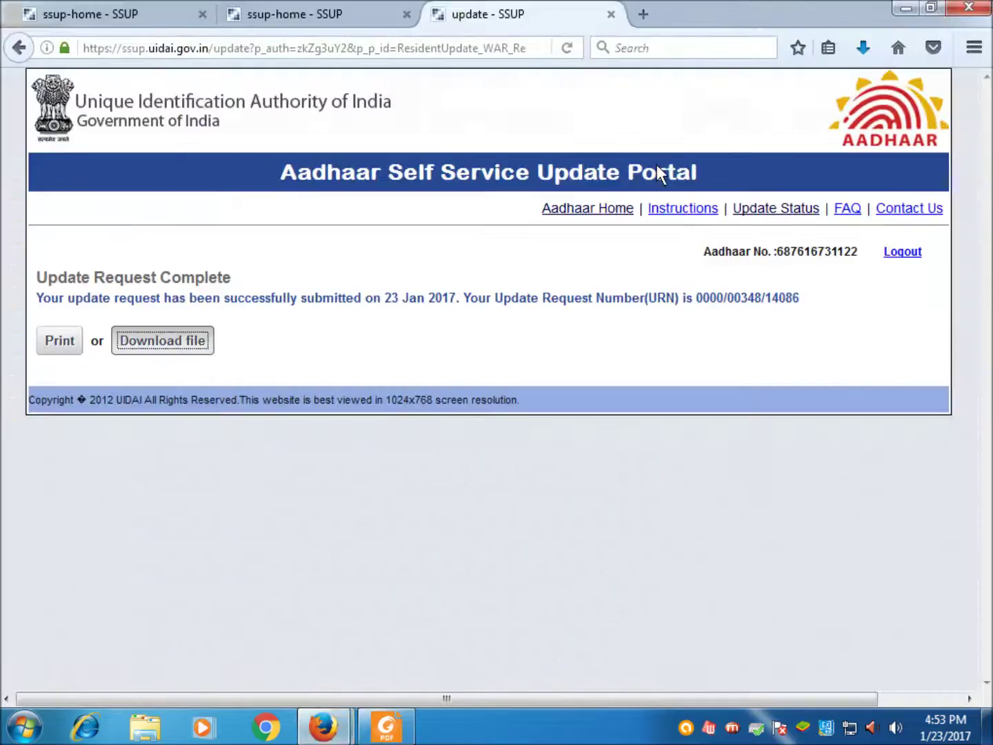
{"action": "left_click", "coordinate": [773, 205]}
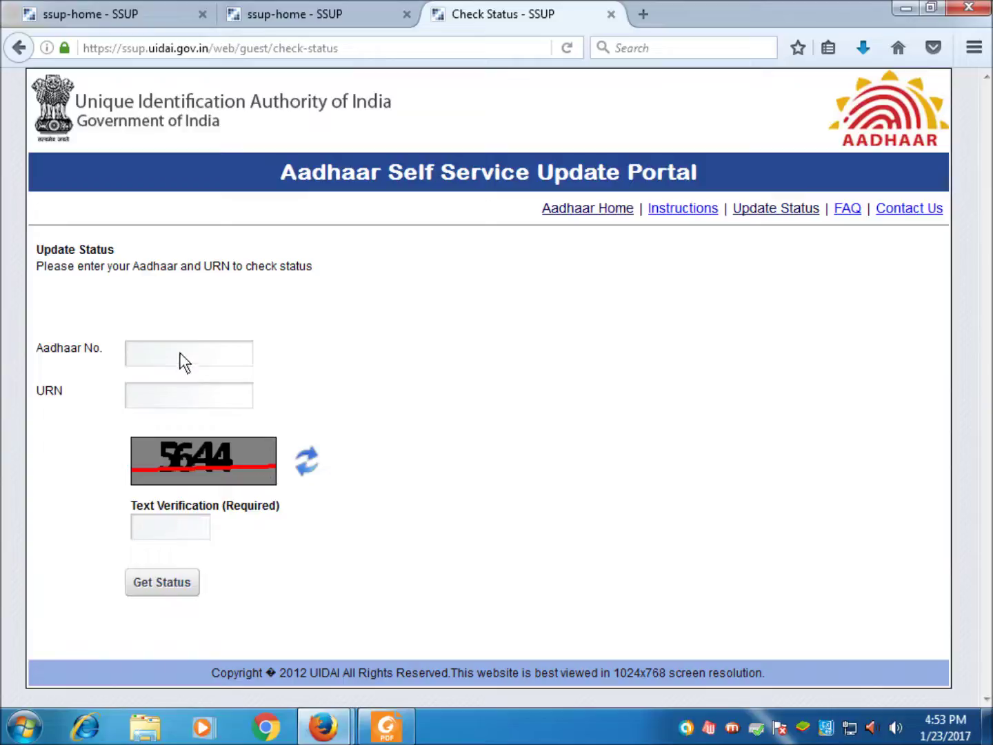
{"action": "left_click", "coordinate": [184, 347]}
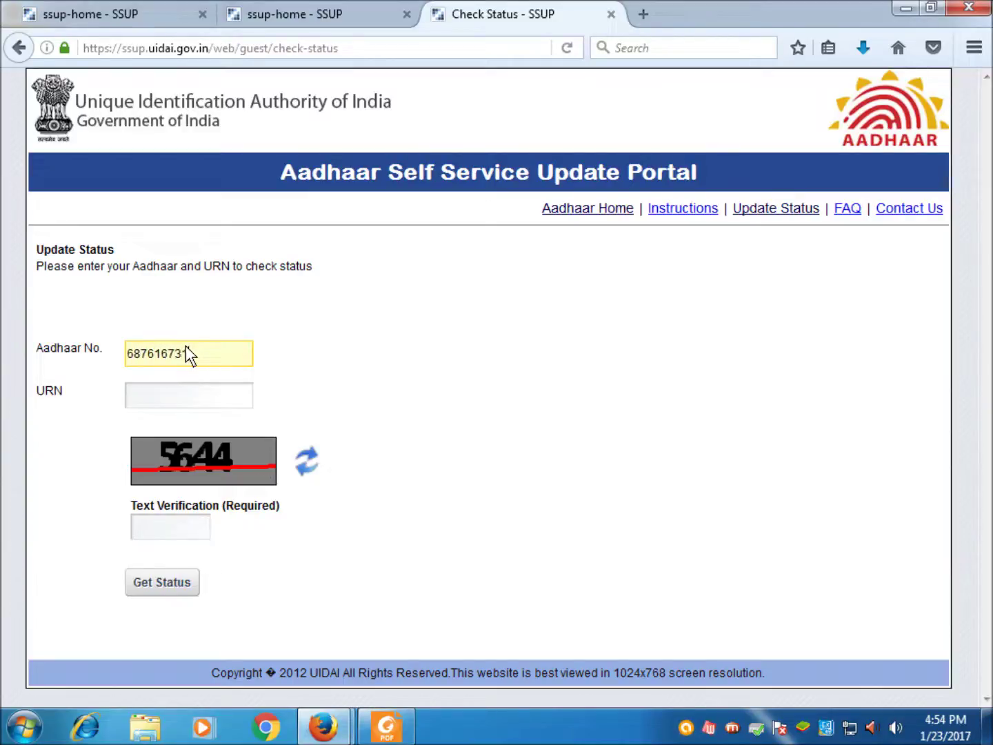
Step: Fill in the update request number, reading it from the acknowledgement PDF
{"action": "left_click", "coordinate": [189, 395]}
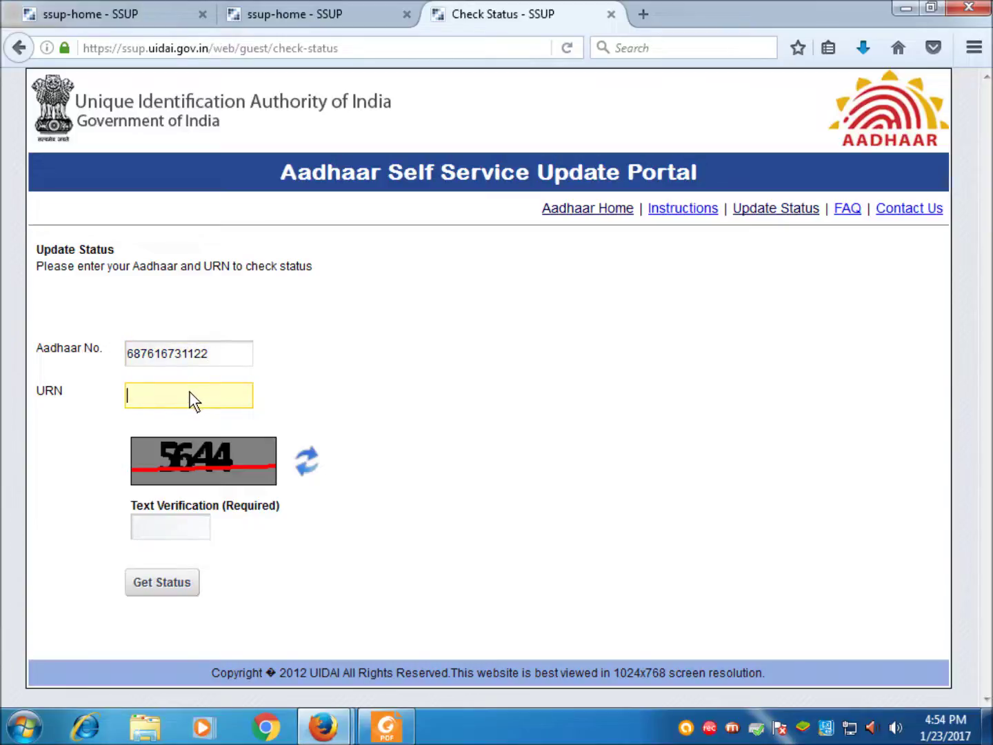
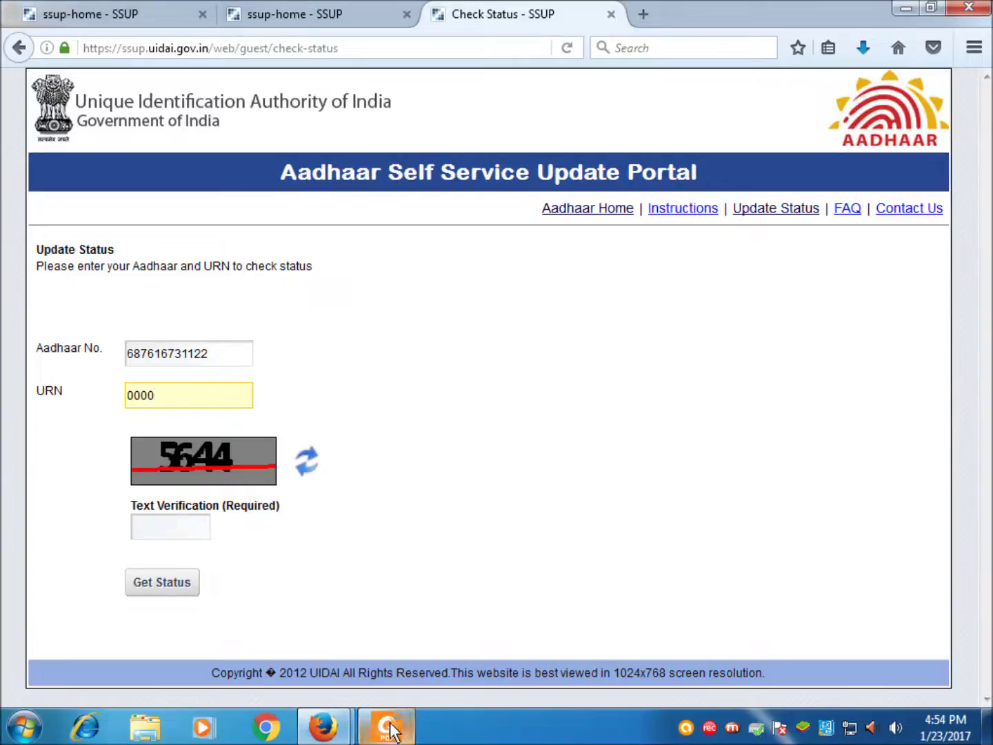
{"action": "mouse_move", "coordinate": [387, 726]}
{"action": "left_click", "coordinate": [401, 526]}
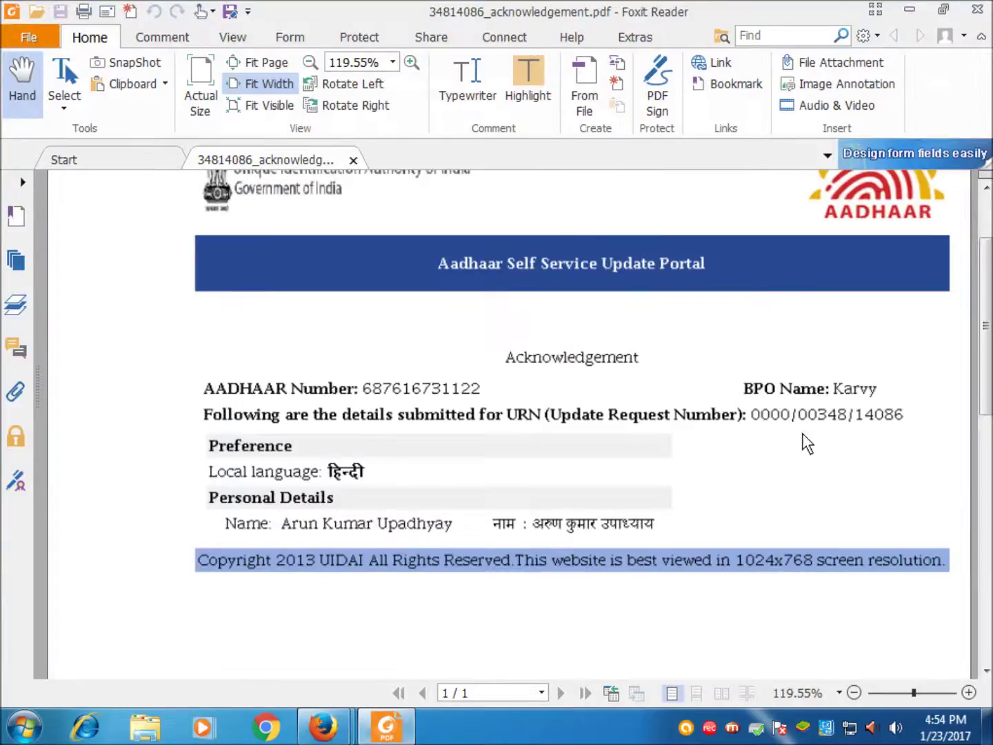
{"action": "mouse_move", "coordinate": [323, 724]}
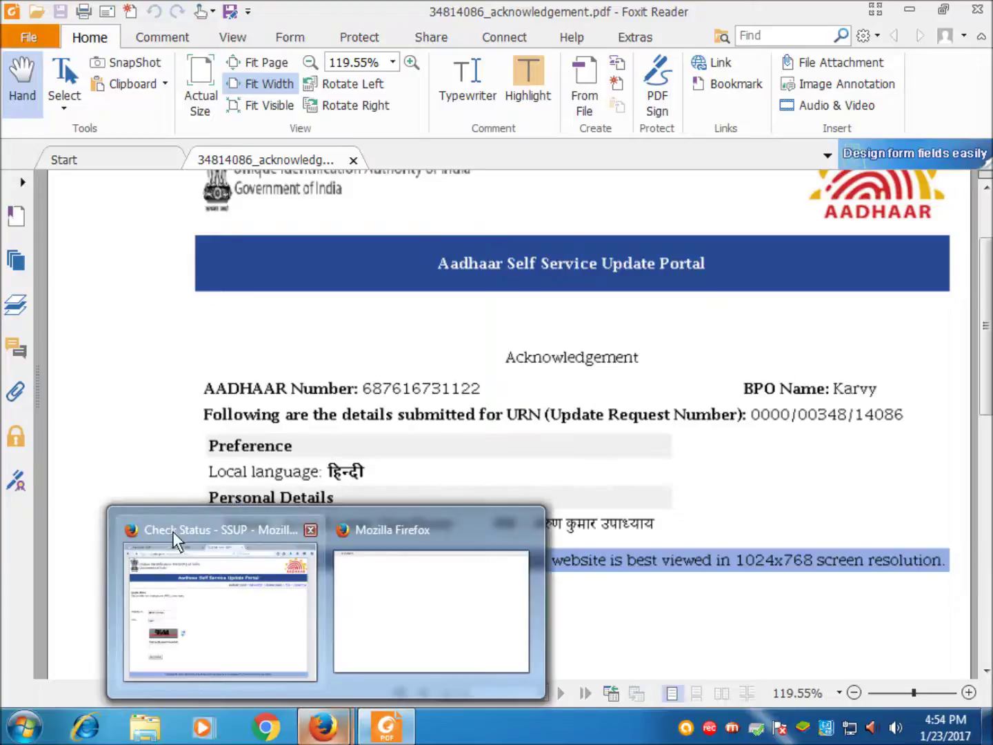
{"action": "left_click", "coordinate": [198, 529]}
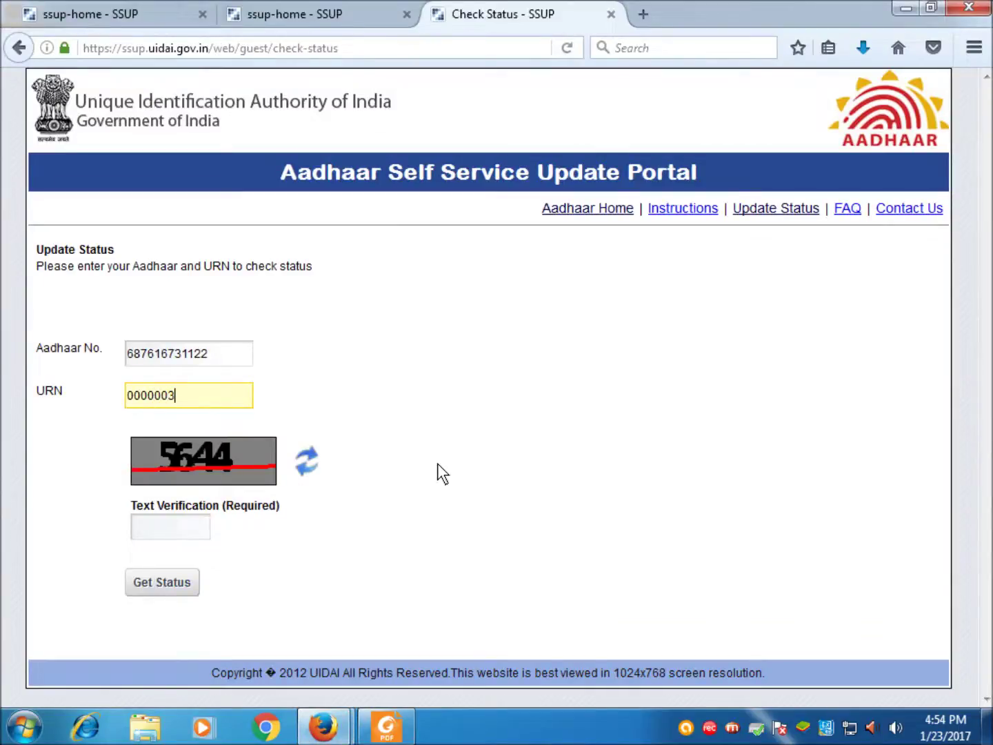
{"action": "mouse_move", "coordinate": [389, 730]}
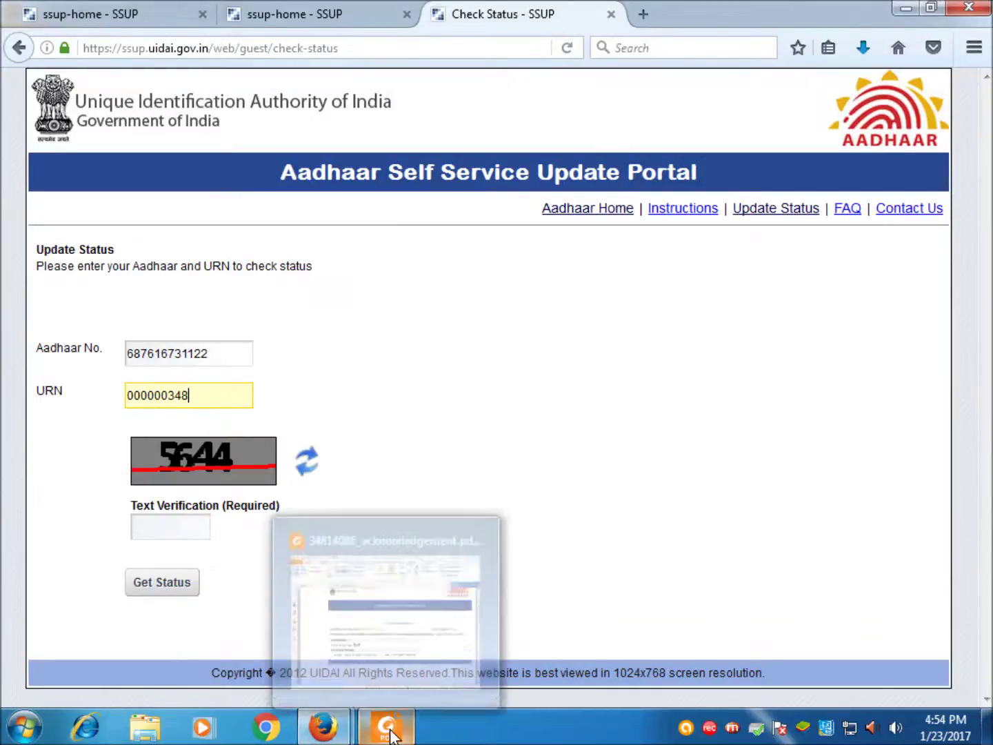
{"action": "left_click", "coordinate": [409, 527]}
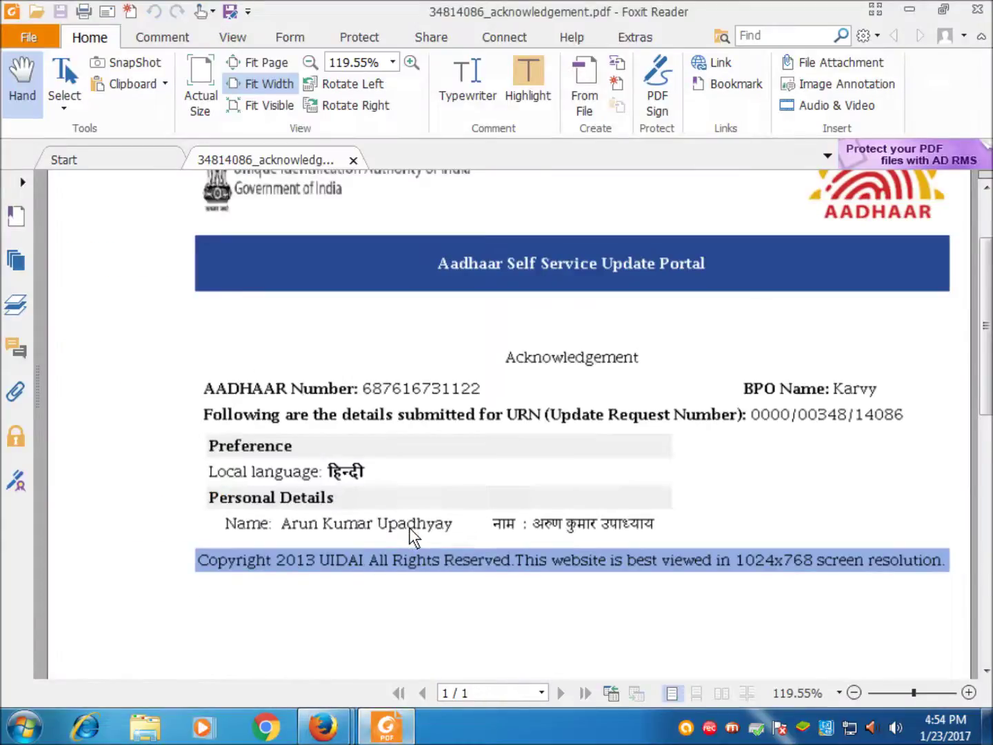
{"action": "mouse_move", "coordinate": [322, 729]}
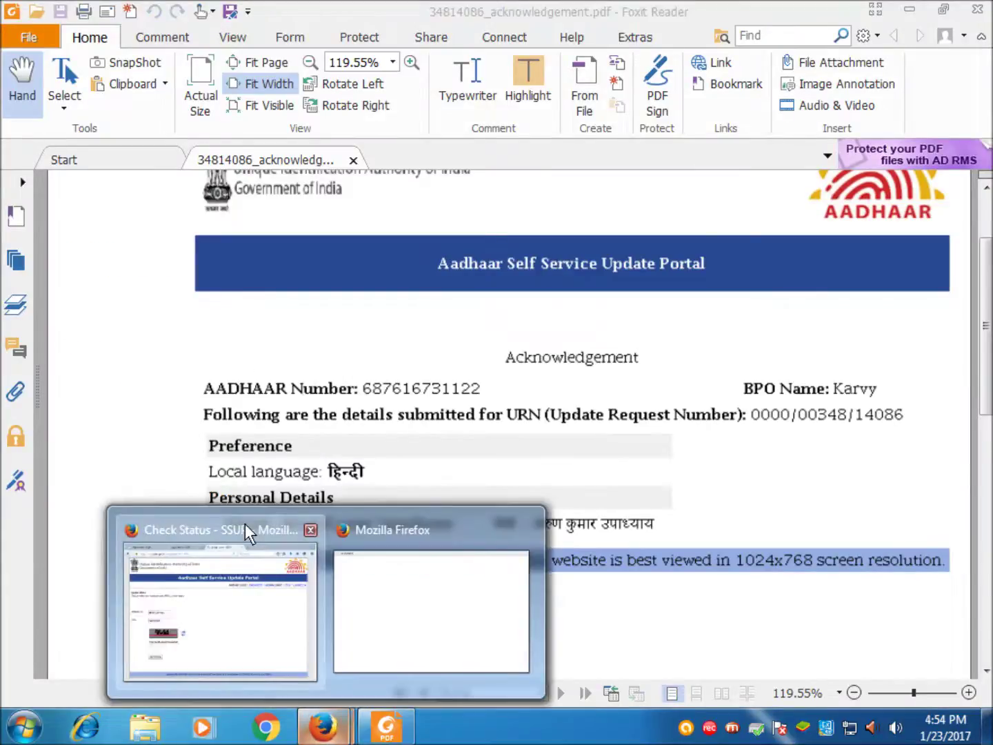
{"action": "left_click", "coordinate": [245, 524]}
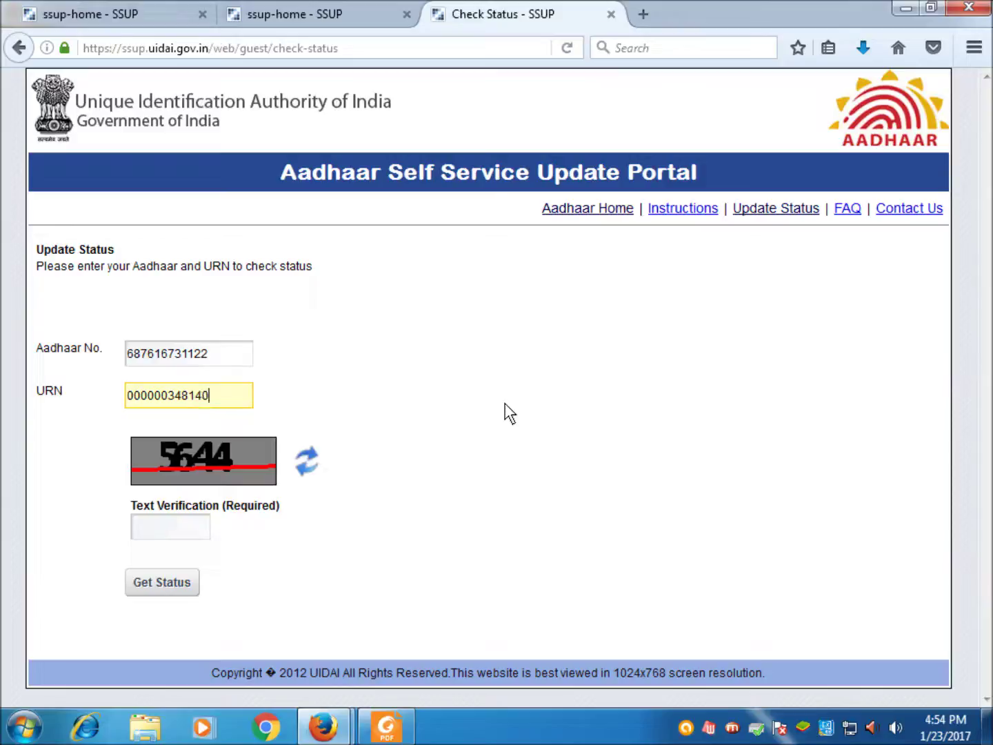
Step: Enter the captcha text and submit the status check
{"action": "left_click", "coordinate": [160, 533]}
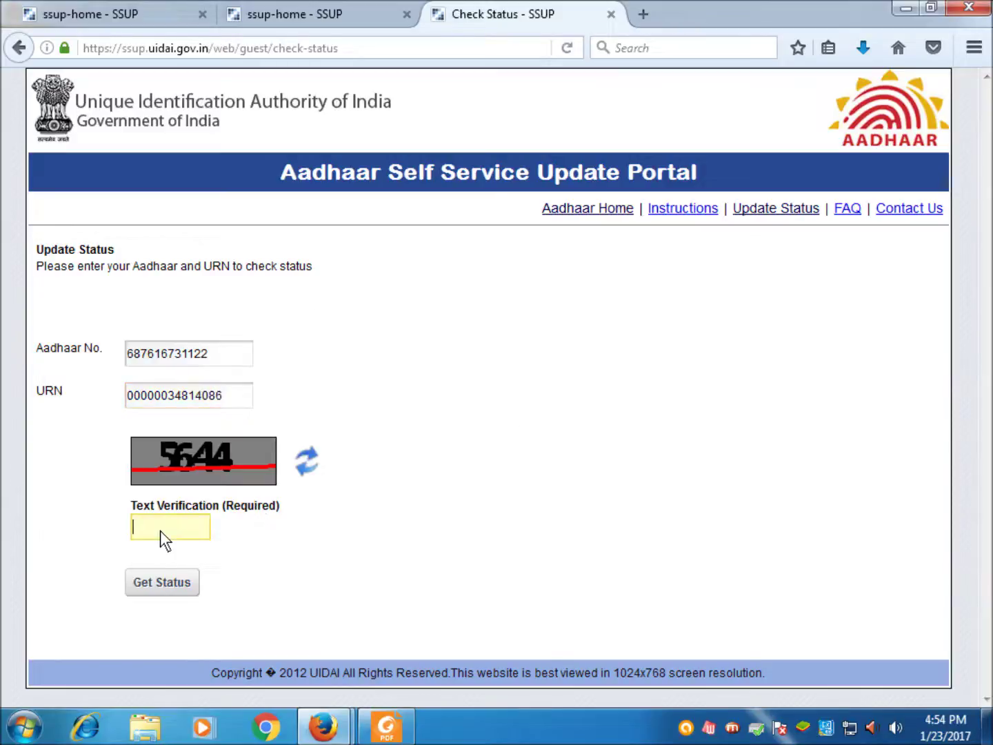
{"action": "type", "text": "5644"}
{"action": "left_click", "coordinate": [153, 581]}
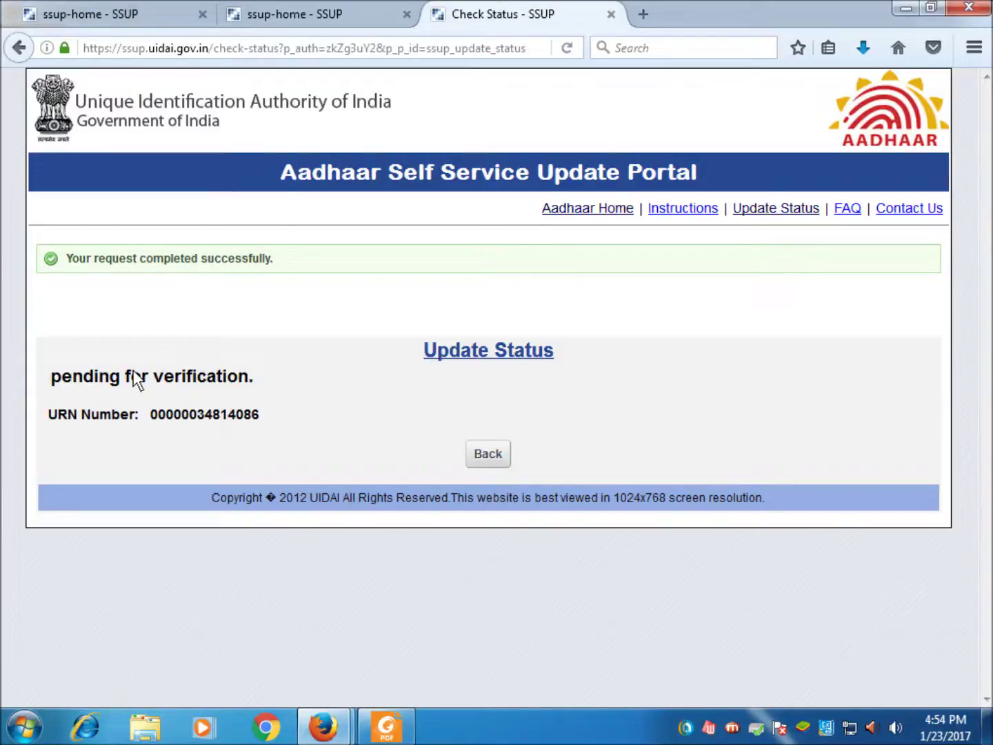
Step: Highlight the 'pending for verification' status shown alongside the request's URN
{"action": "left_click_drag", "start_coordinate": [50, 375], "coordinate": [264, 410]}
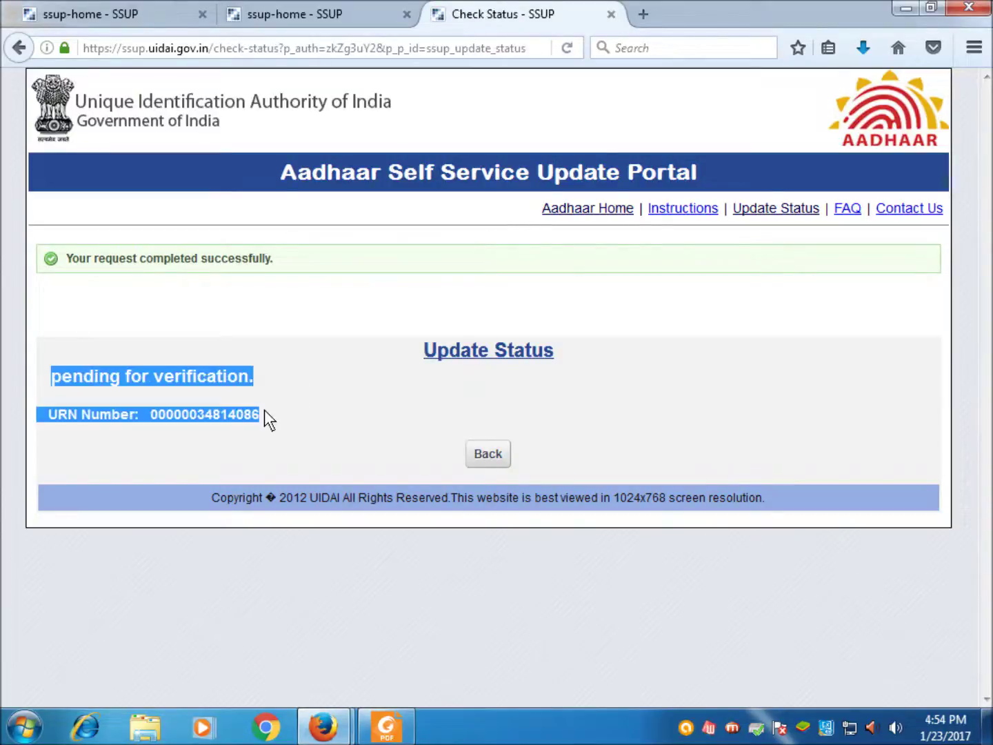